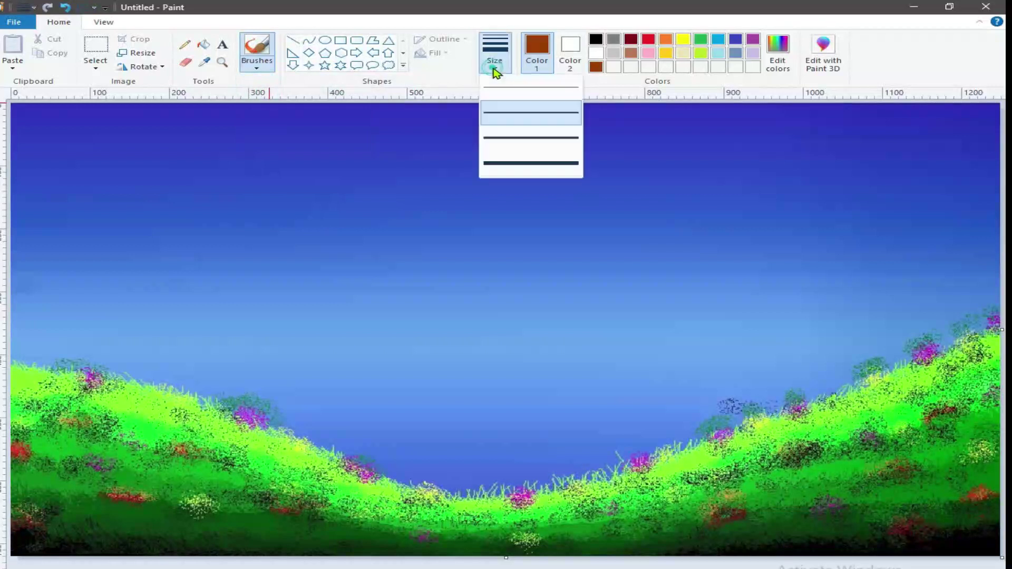
# Step: Set the brush to the thickest size and paint a brown tree with a trunk and three main branches on the left hill
pyautogui.click(524, 158)
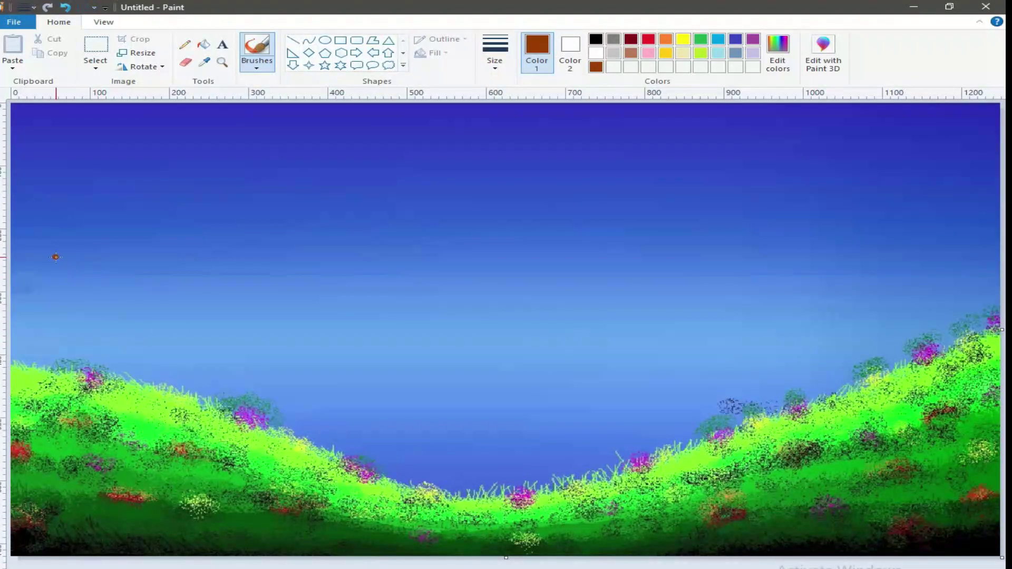
pyautogui.moveTo(57, 238)
pyautogui.mouseDown()
pyautogui.moveTo(75, 308)
pyautogui.moveTo(72, 496)
pyautogui.mouseUp()
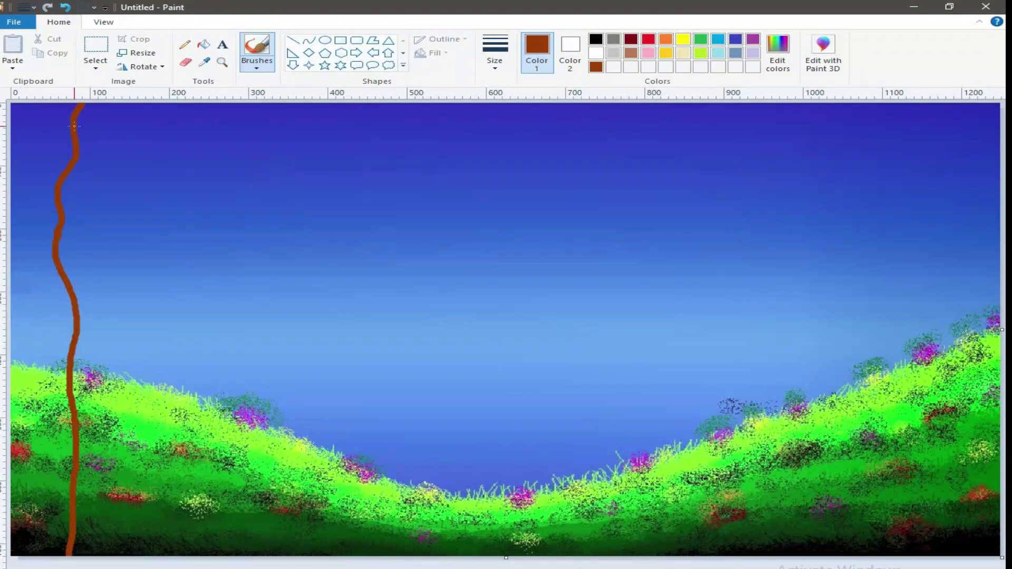
pyautogui.click(65, 7)
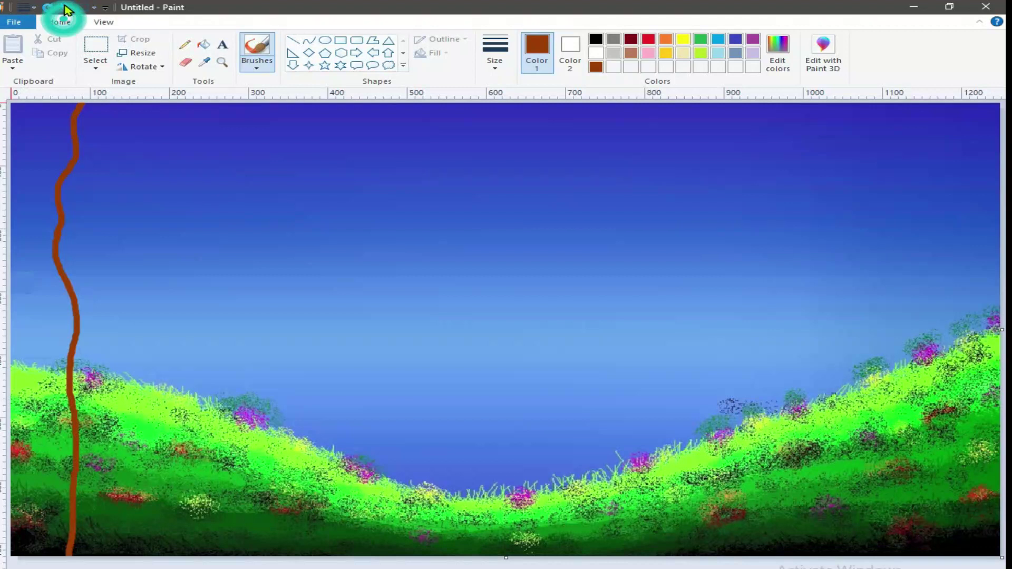
pyautogui.click(66, 8)
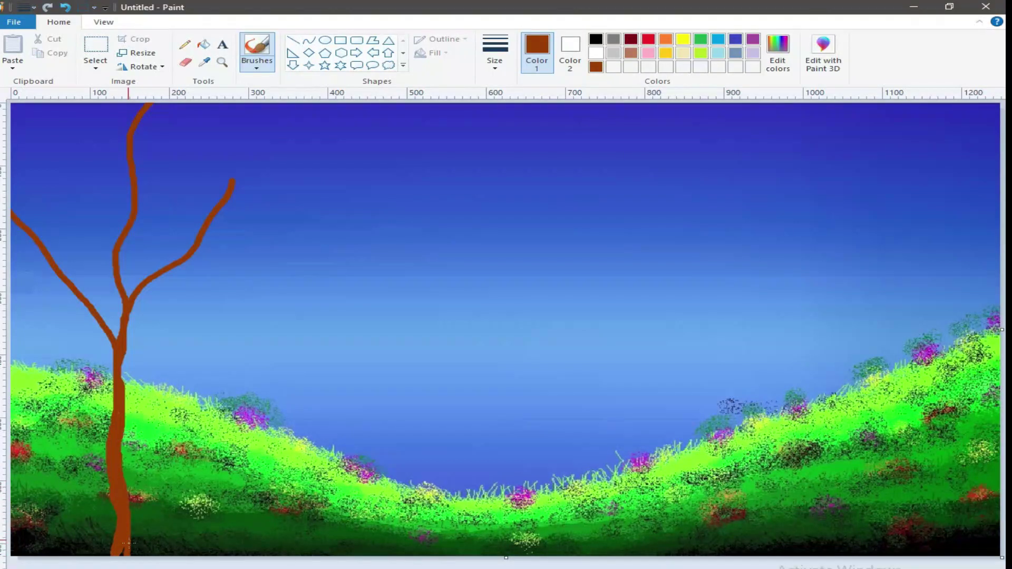
pyautogui.click(904, 568)
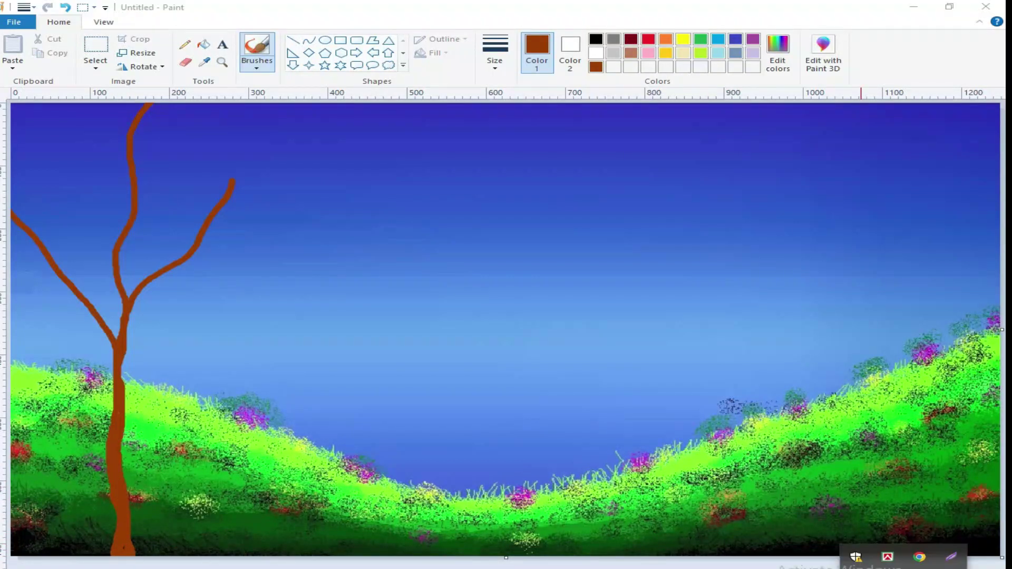
pyautogui.click(930, 538)
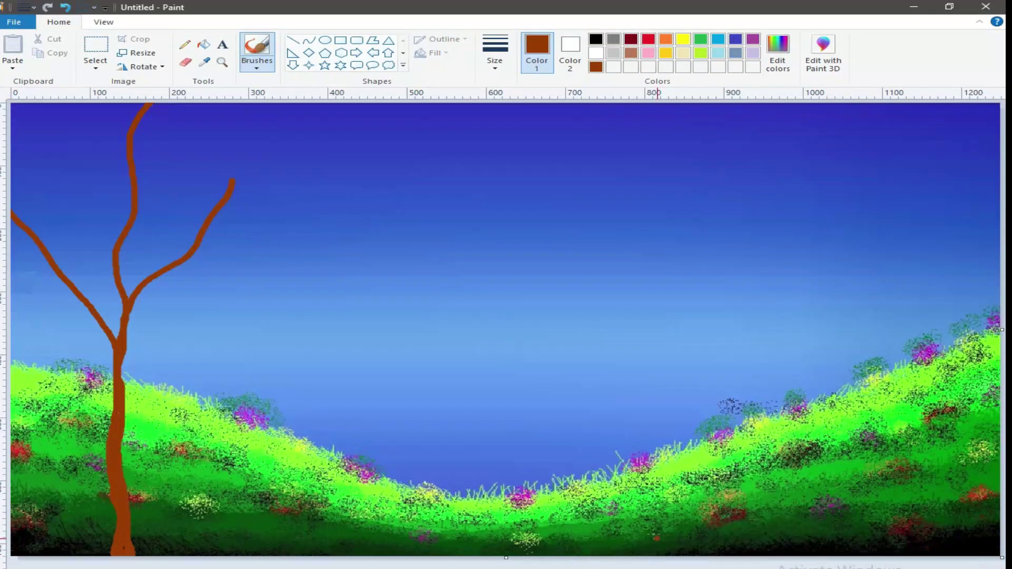
# Step: Set the brush to the second-thinnest size and paint fine brown twigs on the tree's middle and right branches
pyautogui.click(257, 68)
pyautogui.click(257, 74)
pyautogui.click(495, 63)
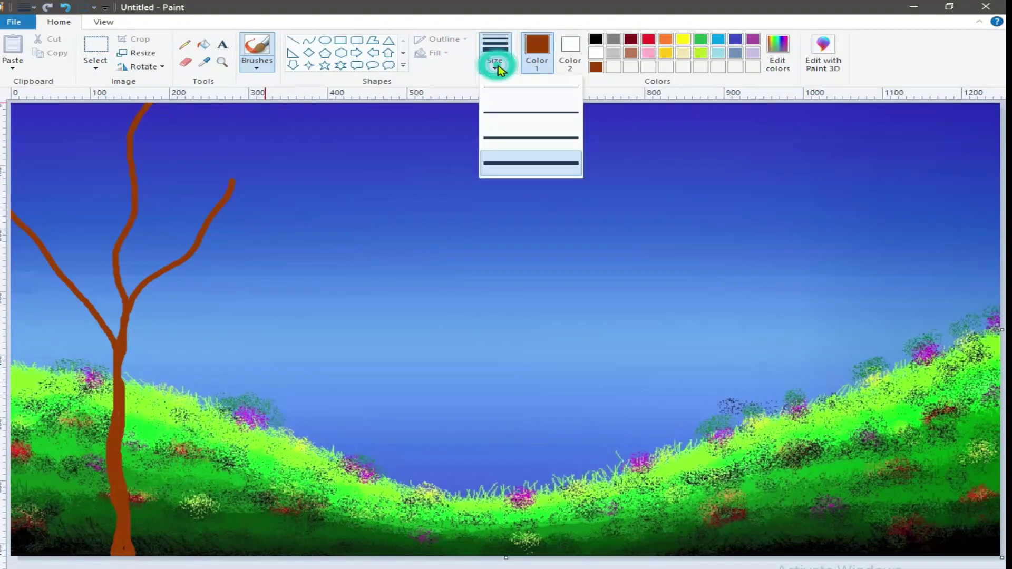
pyautogui.click(498, 115)
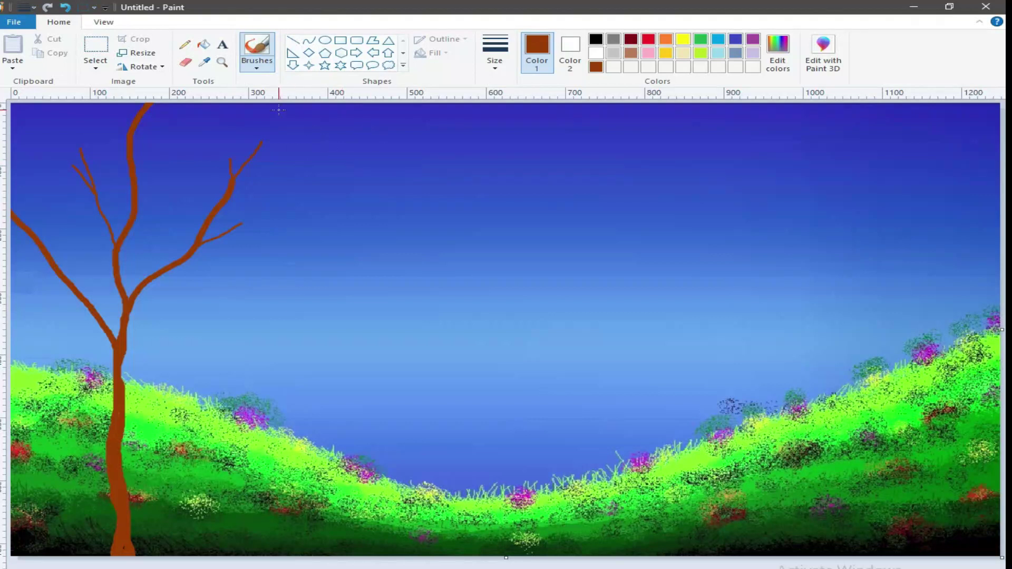
# Step: Sample dark green from the base of the hill and darken it to a custom color of red 6, green 30, blue 7
pyautogui.click(204, 63)
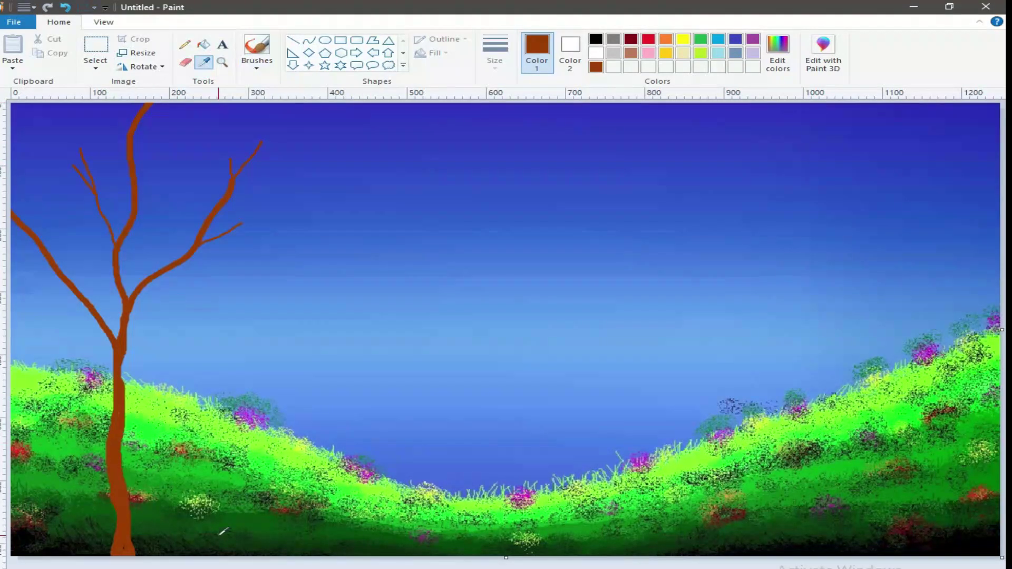
pyautogui.click(259, 542)
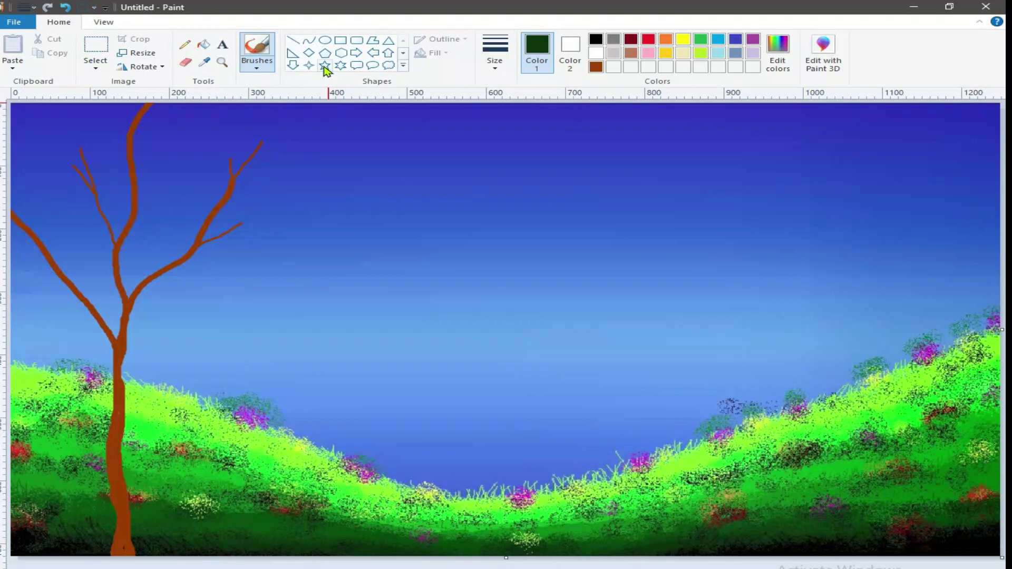
pyautogui.click(778, 52)
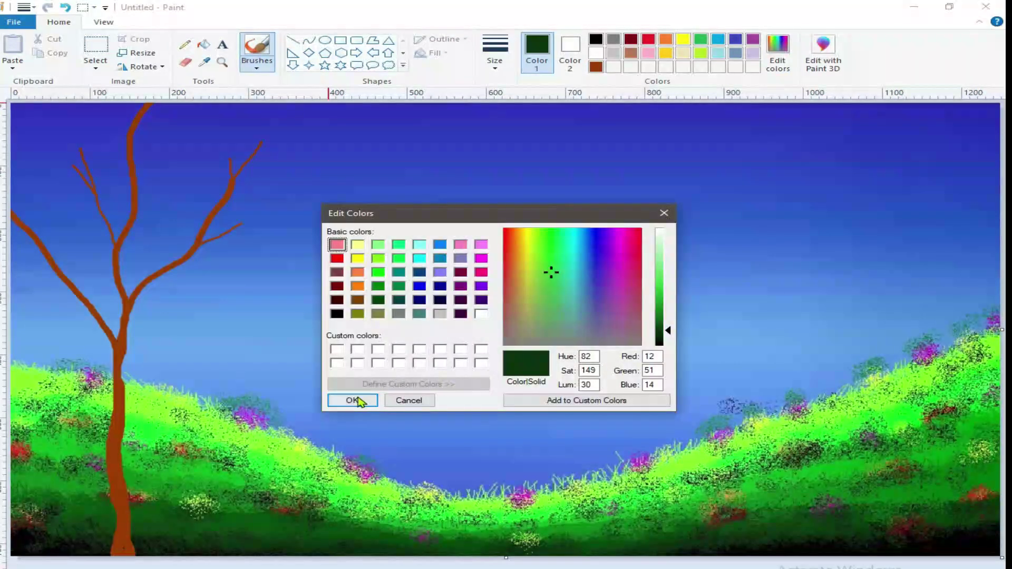
pyautogui.click(663, 341)
pyautogui.click(352, 400)
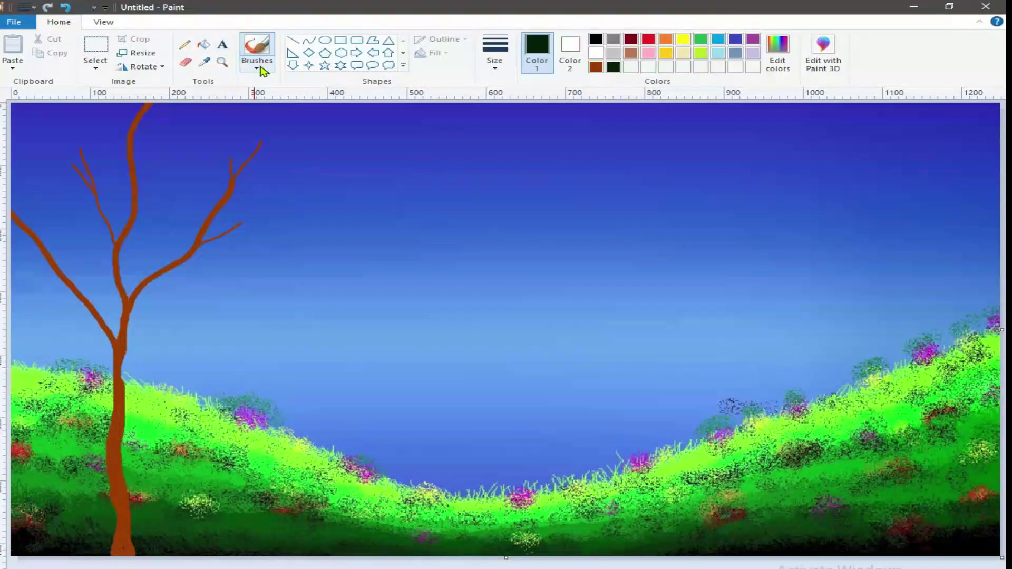
# Step: Paint dark green leaf clusters with the Crayon brush around the twigs of the tree's right branch
pyautogui.click(259, 67)
pyautogui.click(323, 117)
pyautogui.moveTo(234, 244)
pyautogui.mouseDown()
pyautogui.moveTo(269, 235)
pyautogui.moveTo(246, 231)
pyautogui.moveTo(271, 233)
pyautogui.moveTo(273, 222)
pyautogui.moveTo(230, 212)
pyautogui.moveTo(266, 224)
pyautogui.moveTo(241, 227)
pyautogui.moveTo(274, 205)
pyautogui.moveTo(245, 194)
pyautogui.moveTo(283, 210)
pyautogui.mouseUp()
pyautogui.click(259, 227)
pyautogui.moveTo(208, 151)
pyautogui.mouseDown()
pyautogui.moveTo(233, 143)
pyautogui.moveTo(197, 155)
pyautogui.moveTo(214, 170)
pyautogui.moveTo(165, 163)
pyautogui.moveTo(202, 159)
pyautogui.moveTo(175, 142)
pyautogui.moveTo(198, 143)
pyautogui.moveTo(166, 150)
pyautogui.moveTo(185, 153)
pyautogui.moveTo(202, 136)
pyautogui.moveTo(232, 142)
pyautogui.moveTo(193, 125)
pyautogui.moveTo(146, 141)
pyautogui.moveTo(261, 138)
pyautogui.moveTo(270, 149)
pyautogui.moveTo(319, 153)
pyautogui.moveTo(306, 138)
pyautogui.moveTo(286, 140)
pyautogui.moveTo(330, 120)
pyautogui.moveTo(271, 125)
pyautogui.moveTo(294, 111)
pyautogui.moveTo(266, 119)
pyautogui.moveTo(328, 107)
pyautogui.moveTo(302, 113)
pyautogui.moveTo(355, 135)
pyautogui.moveTo(333, 132)
pyautogui.moveTo(356, 116)
pyautogui.moveTo(322, 126)
pyautogui.moveTo(355, 161)
pyautogui.moveTo(324, 150)
pyautogui.moveTo(321, 165)
pyautogui.moveTo(294, 162)
pyautogui.moveTo(277, 153)
pyautogui.moveTo(307, 155)
pyautogui.moveTo(310, 164)
pyautogui.moveTo(255, 112)
pyautogui.moveTo(167, 119)
pyautogui.moveTo(239, 121)
pyautogui.moveTo(274, 103)
pyautogui.moveTo(292, 103)
pyautogui.moveTo(297, 119)
pyautogui.moveTo(223, 125)
pyautogui.mouseUp()
pyautogui.moveTo(304, 141)
pyautogui.mouseDown()
pyautogui.moveTo(358, 140)
pyautogui.moveTo(373, 119)
pyautogui.mouseUp()
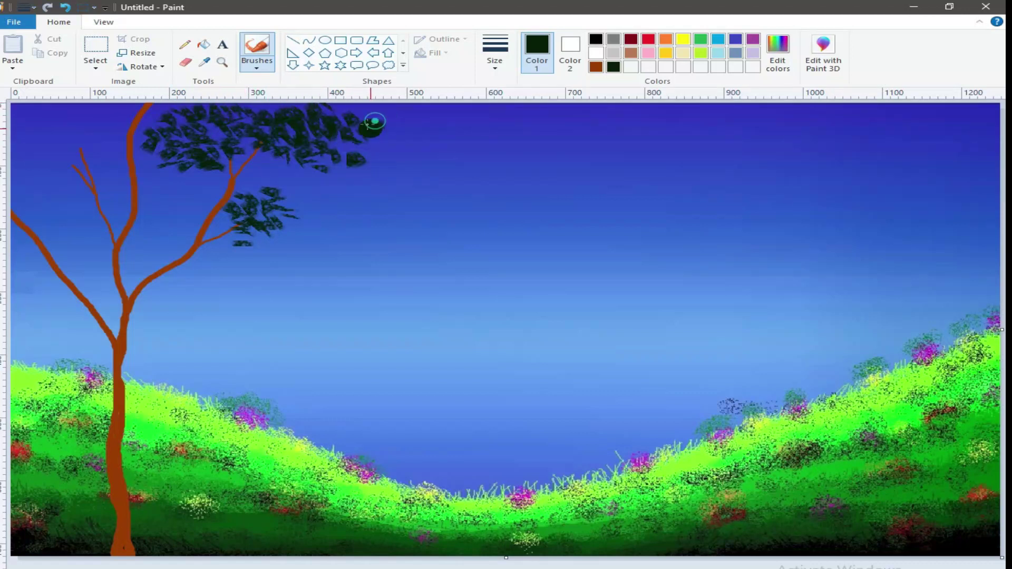
pyautogui.moveTo(321, 242)
pyautogui.mouseDown()
pyautogui.moveTo(298, 229)
pyautogui.moveTo(324, 224)
pyautogui.moveTo(283, 216)
pyautogui.moveTo(316, 194)
pyautogui.moveTo(269, 181)
pyautogui.moveTo(282, 246)
pyautogui.moveTo(325, 226)
pyautogui.moveTo(303, 227)
pyautogui.moveTo(332, 194)
pyautogui.moveTo(287, 181)
pyautogui.moveTo(248, 215)
pyautogui.mouseUp()
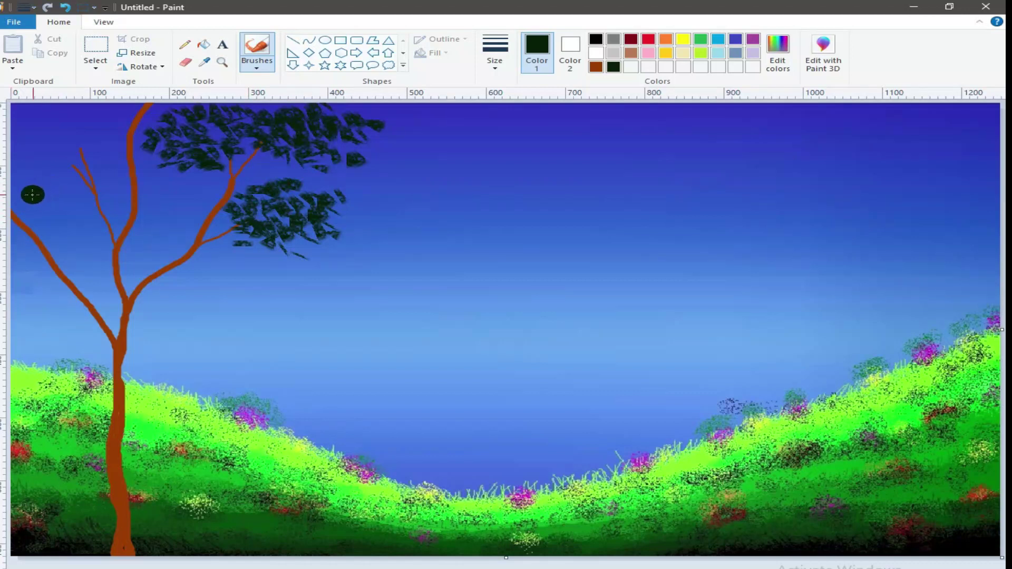
# Step: Paint dark green leaf clusters around the upper-left twigs, extending them to the tree's middle branch
pyautogui.moveTo(40, 188)
pyautogui.mouseDown()
pyautogui.moveTo(80, 172)
pyautogui.moveTo(23, 174)
pyautogui.moveTo(48, 182)
pyautogui.moveTo(107, 169)
pyautogui.moveTo(37, 189)
pyautogui.moveTo(17, 155)
pyautogui.moveTo(112, 172)
pyautogui.mouseUp()
pyautogui.moveTo(57, 153)
pyautogui.mouseDown()
pyautogui.moveTo(20, 169)
pyautogui.moveTo(15, 187)
pyautogui.moveTo(40, 207)
pyautogui.moveTo(27, 198)
pyautogui.moveTo(74, 206)
pyautogui.moveTo(25, 198)
pyautogui.moveTo(65, 204)
pyautogui.moveTo(51, 195)
pyautogui.moveTo(114, 184)
pyautogui.mouseUp()
pyautogui.moveTo(69, 114)
pyautogui.mouseDown()
pyautogui.moveTo(20, 106)
pyautogui.moveTo(86, 112)
pyautogui.moveTo(75, 112)
pyautogui.moveTo(94, 129)
pyautogui.moveTo(122, 116)
pyautogui.moveTo(79, 139)
pyautogui.moveTo(86, 146)
pyautogui.moveTo(24, 118)
pyautogui.mouseUp()
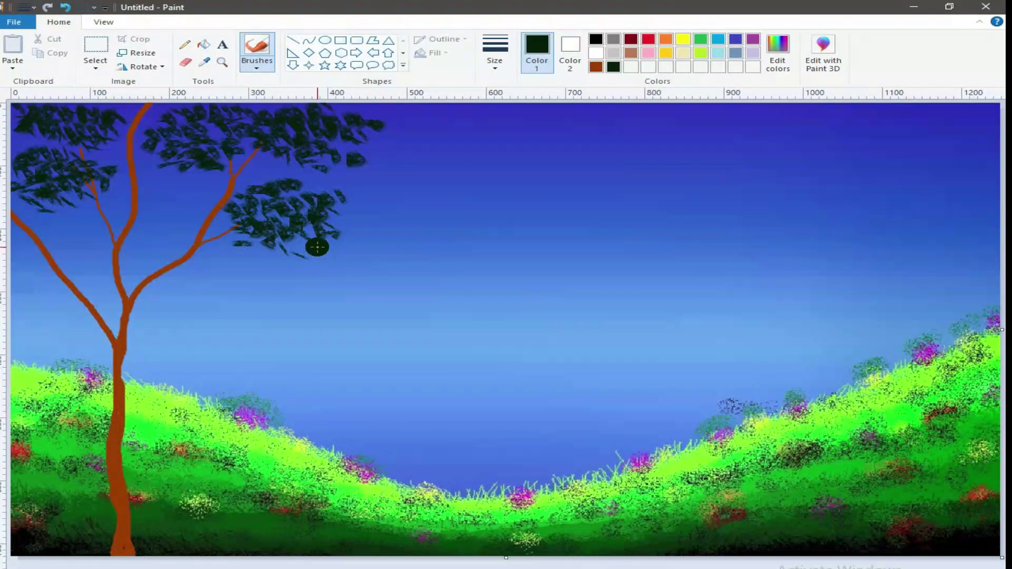
pyautogui.moveTo(141, 183)
pyautogui.mouseDown()
pyautogui.moveTo(86, 155)
pyautogui.moveTo(138, 164)
pyautogui.moveTo(117, 158)
pyautogui.mouseUp()
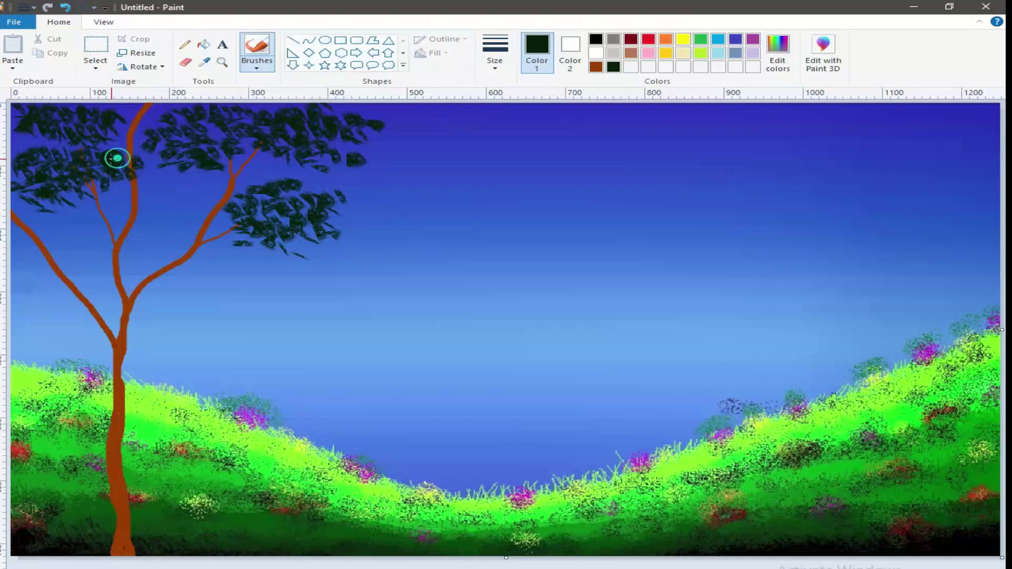
# Step: Sample a medium green from the left hillside, dab it over the dark leaf clusters, and add it to the custom colors
pyautogui.click(779, 52)
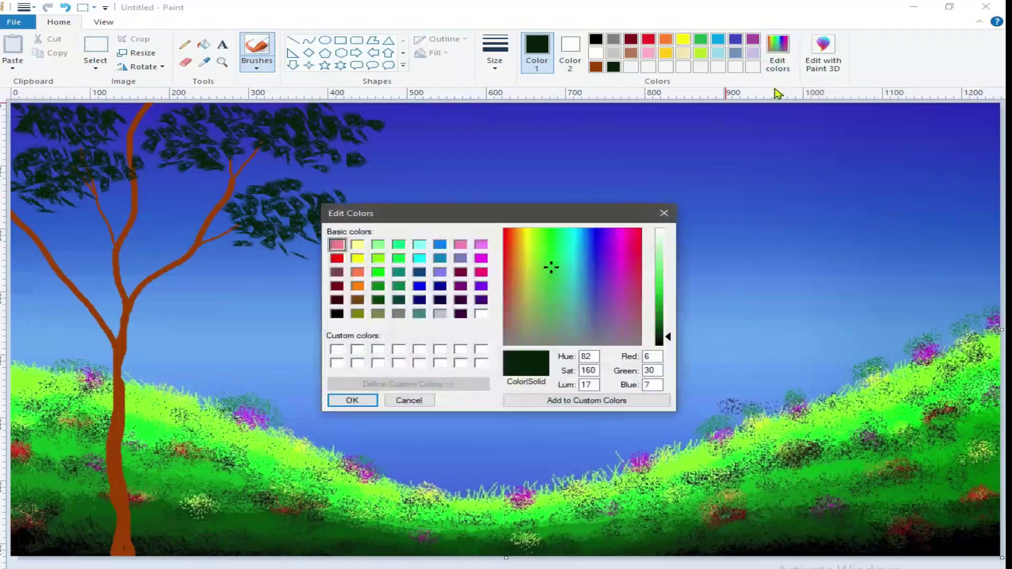
pyautogui.click(409, 400)
pyautogui.click(204, 62)
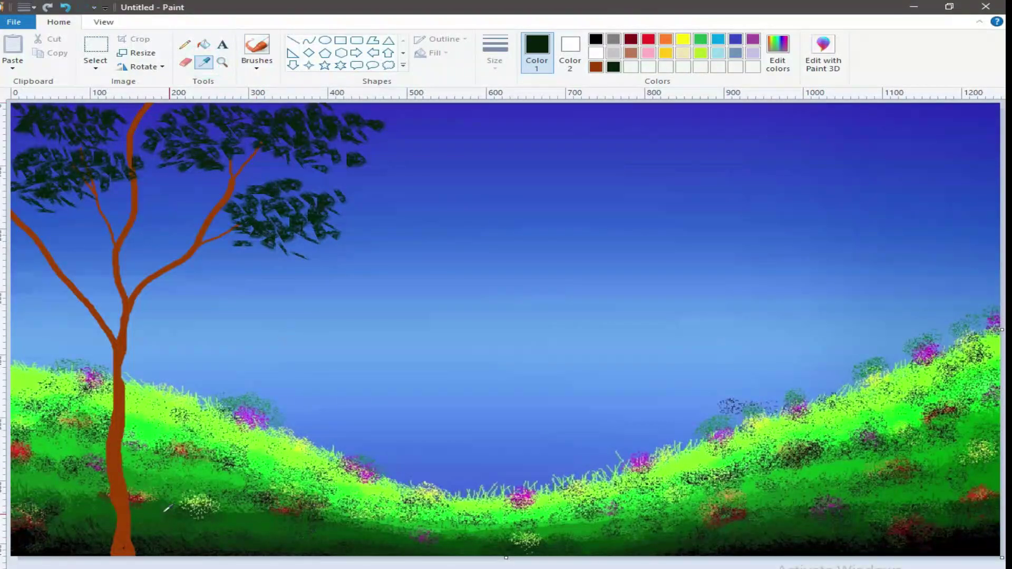
pyautogui.click(65, 484)
pyautogui.moveTo(276, 212)
pyautogui.mouseDown()
pyautogui.moveTo(205, 200)
pyautogui.moveTo(272, 206)
pyautogui.moveTo(285, 191)
pyautogui.moveTo(247, 185)
pyautogui.moveTo(321, 184)
pyautogui.moveTo(349, 220)
pyautogui.moveTo(332, 226)
pyautogui.moveTo(298, 217)
pyautogui.moveTo(368, 195)
pyautogui.moveTo(308, 188)
pyautogui.moveTo(322, 244)
pyautogui.moveTo(276, 227)
pyautogui.mouseUp()
pyautogui.moveTo(389, 145); pyautogui.dragTo(288, 138)
pyautogui.moveTo(359, 112)
pyautogui.mouseDown()
pyautogui.moveTo(327, 134)
pyautogui.moveTo(301, 120)
pyautogui.moveTo(173, 123)
pyautogui.moveTo(146, 147)
pyautogui.moveTo(148, 136)
pyautogui.moveTo(175, 136)
pyautogui.moveTo(199, 148)
pyautogui.moveTo(221, 125)
pyautogui.moveTo(179, 123)
pyautogui.moveTo(183, 158)
pyautogui.moveTo(155, 160)
pyautogui.mouseUp()
pyautogui.moveTo(293, 144); pyautogui.dragTo(351, 122)
pyautogui.moveTo(104, 179)
pyautogui.mouseDown()
pyautogui.moveTo(32, 164)
pyautogui.moveTo(57, 184)
pyautogui.moveTo(96, 180)
pyautogui.moveTo(105, 159)
pyautogui.moveTo(16, 138)
pyautogui.moveTo(44, 193)
pyautogui.moveTo(13, 202)
pyautogui.moveTo(36, 207)
pyautogui.moveTo(126, 167)
pyautogui.moveTo(94, 117)
pyautogui.moveTo(30, 122)
pyautogui.moveTo(24, 133)
pyautogui.moveTo(54, 137)
pyautogui.moveTo(121, 112)
pyautogui.mouseUp()
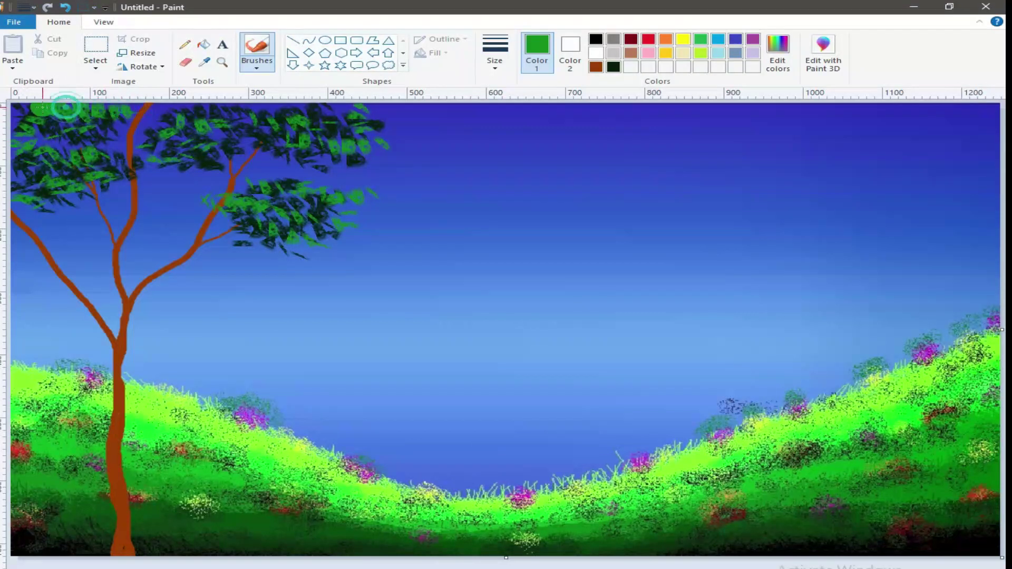
pyautogui.click(778, 57)
pyautogui.click(350, 398)
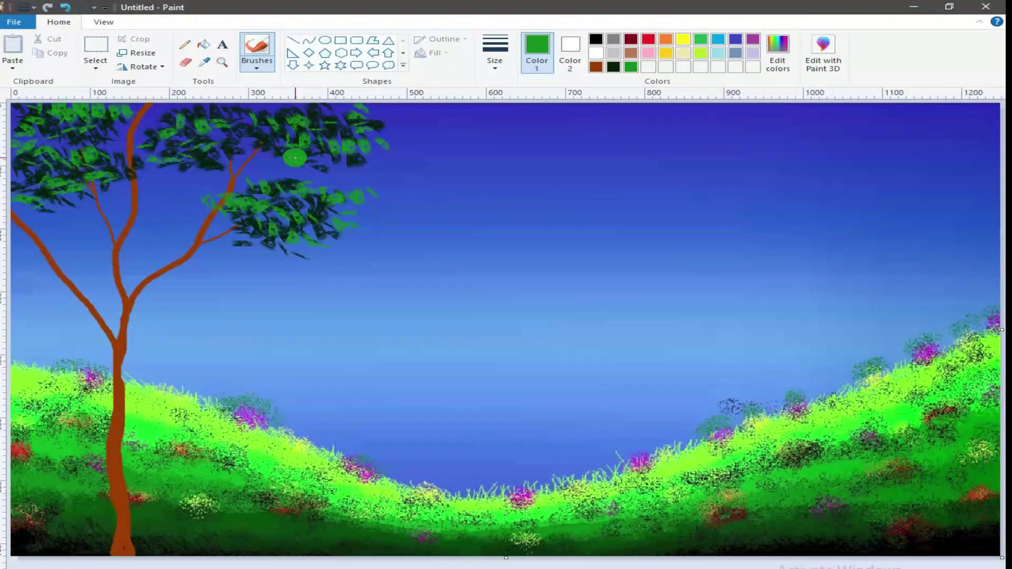
# Step: Sample a brighter green from the left hillside and dab highlights over the tree's lower-right leaf cluster
pyautogui.click(204, 63)
pyautogui.click(200, 469)
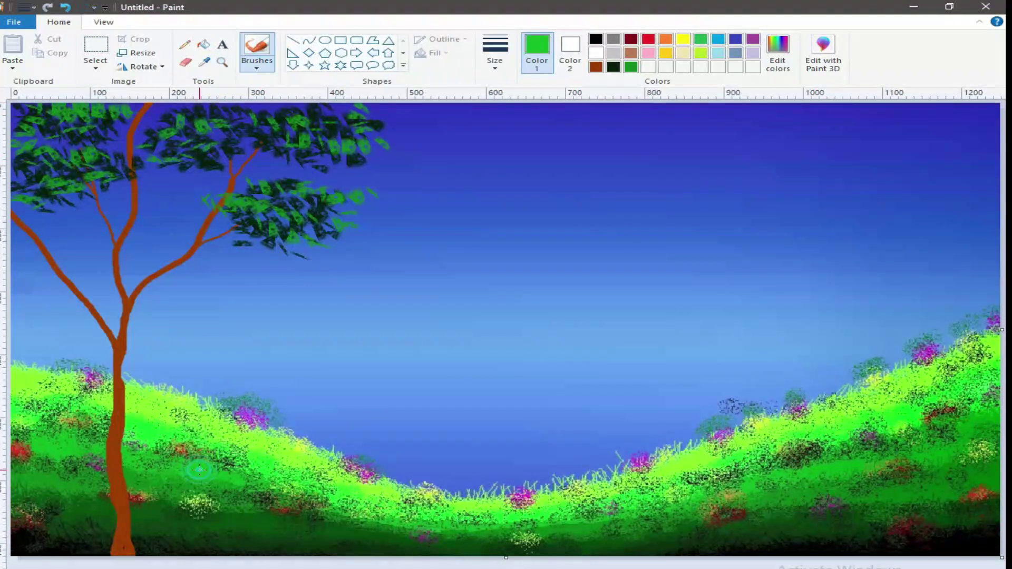
pyautogui.click(260, 210)
pyautogui.click(288, 191)
pyautogui.click(267, 177)
pyautogui.click(311, 211)
pyautogui.click(260, 228)
pyautogui.click(337, 240)
pyautogui.click(353, 229)
pyautogui.click(316, 248)
pyautogui.click(264, 245)
# Step: Dab the brighter green over the upper and left leaf clusters and widen the lower-right cluster with more leaves
pyautogui.click(302, 157)
pyautogui.click(352, 132)
pyautogui.moveTo(351, 124)
pyautogui.mouseDown()
pyautogui.moveTo(305, 109)
pyautogui.moveTo(211, 112)
pyautogui.moveTo(172, 130)
pyautogui.moveTo(228, 138)
pyautogui.moveTo(183, 171)
pyautogui.moveTo(181, 160)
pyautogui.moveTo(220, 160)
pyautogui.mouseUp()
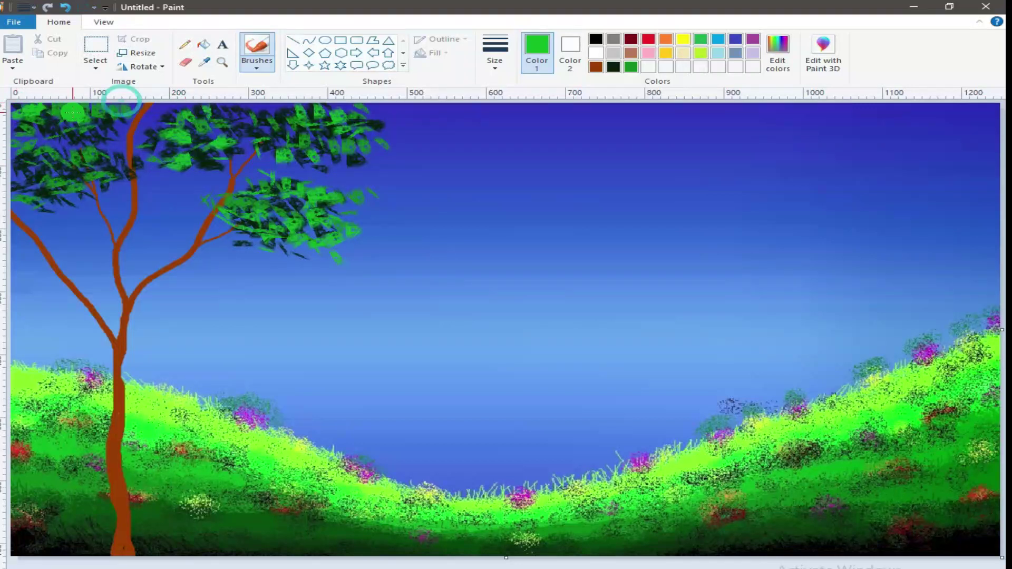
pyautogui.moveTo(111, 157)
pyautogui.mouseDown()
pyautogui.moveTo(85, 154)
pyautogui.moveTo(68, 185)
pyautogui.moveTo(36, 195)
pyautogui.moveTo(48, 164)
pyautogui.moveTo(109, 174)
pyautogui.moveTo(60, 176)
pyautogui.mouseUp()
pyautogui.click(57, 182)
pyautogui.click(24, 188)
pyautogui.moveTo(202, 229)
pyautogui.mouseDown()
pyautogui.moveTo(224, 223)
pyautogui.moveTo(164, 206)
pyautogui.moveTo(215, 209)
pyautogui.moveTo(224, 199)
pyautogui.moveTo(203, 183)
pyautogui.moveTo(243, 204)
pyautogui.moveTo(245, 178)
pyautogui.moveTo(360, 247)
pyautogui.moveTo(336, 221)
pyautogui.moveTo(369, 213)
pyautogui.mouseUp()
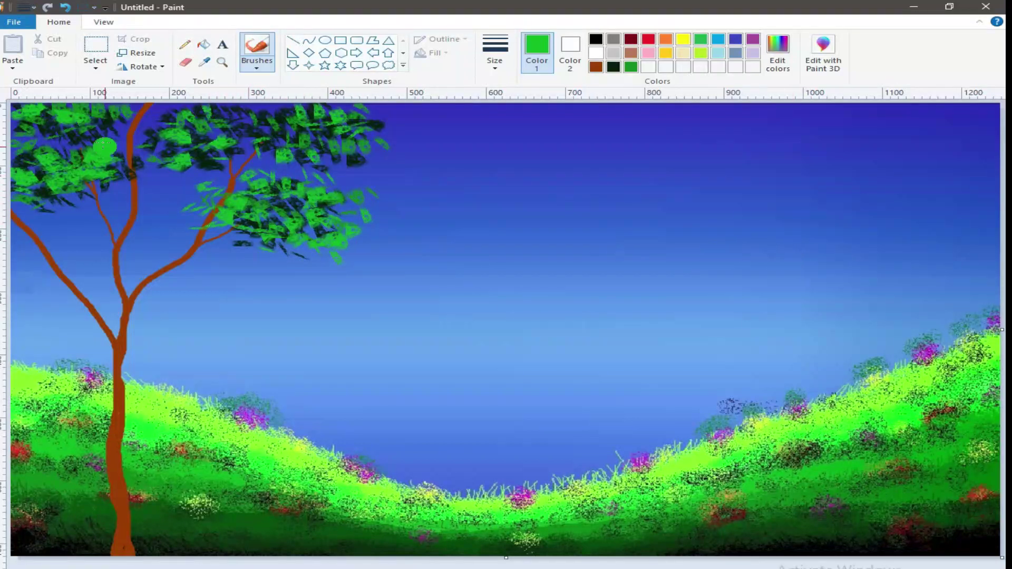
# Step: Sample the vivid green beside the trunk and add lighter leaf highlights to all the tree's clusters
pyautogui.click(206, 62)
pyautogui.click(144, 423)
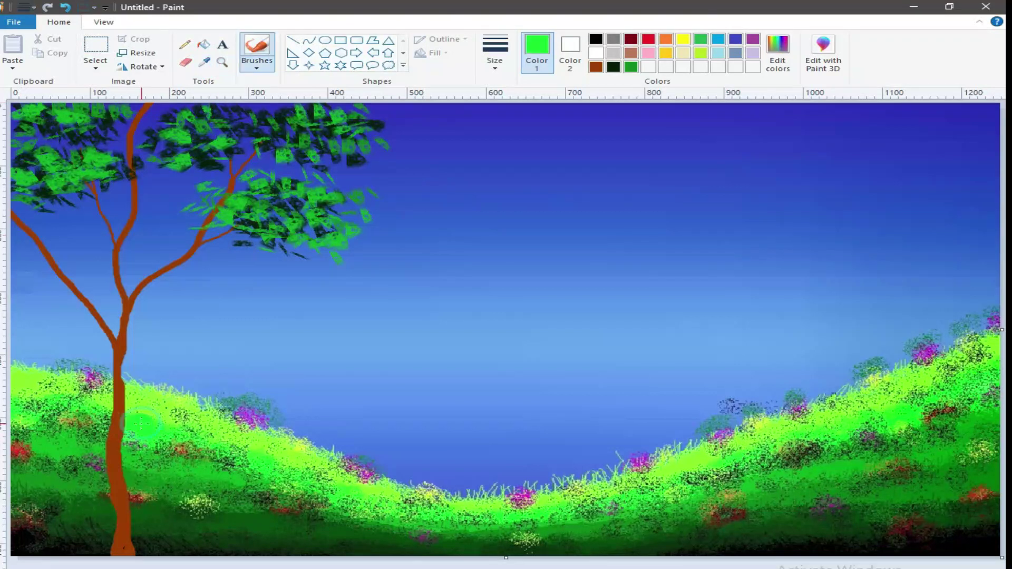
pyautogui.moveTo(292, 188)
pyautogui.mouseDown()
pyautogui.moveTo(336, 196)
pyautogui.moveTo(321, 181)
pyautogui.moveTo(278, 173)
pyautogui.moveTo(253, 177)
pyautogui.moveTo(235, 211)
pyautogui.moveTo(213, 203)
pyautogui.moveTo(270, 197)
pyautogui.moveTo(327, 238)
pyautogui.moveTo(293, 218)
pyautogui.moveTo(374, 209)
pyautogui.moveTo(350, 207)
pyautogui.moveTo(381, 185)
pyautogui.moveTo(350, 182)
pyautogui.mouseUp()
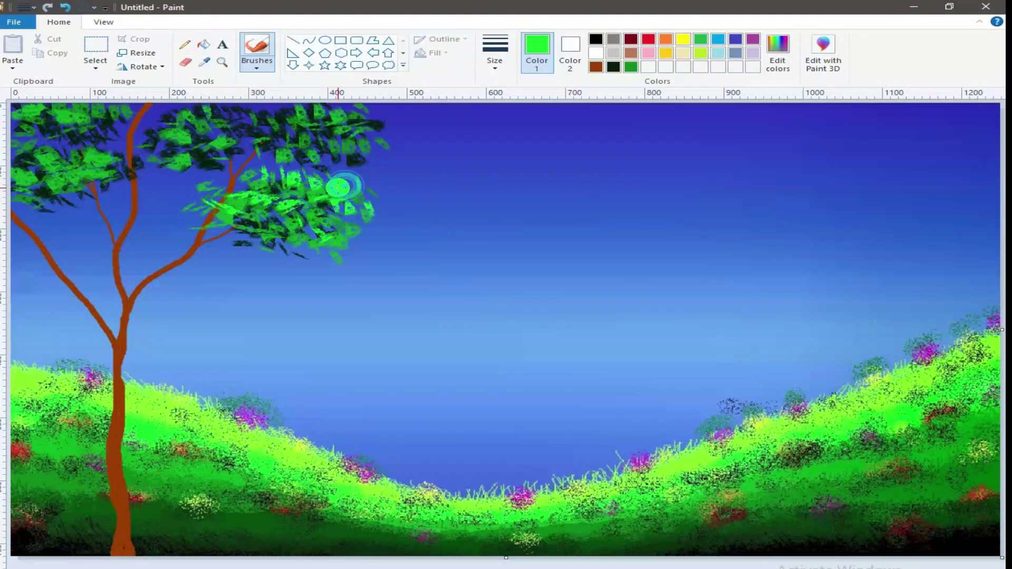
pyautogui.moveTo(303, 110)
pyautogui.mouseDown()
pyautogui.moveTo(373, 106)
pyautogui.moveTo(343, 147)
pyautogui.moveTo(302, 133)
pyautogui.mouseUp()
pyautogui.moveTo(184, 122)
pyautogui.mouseDown()
pyautogui.moveTo(132, 135)
pyautogui.moveTo(165, 151)
pyautogui.moveTo(243, 113)
pyautogui.moveTo(42, 109)
pyautogui.moveTo(21, 124)
pyautogui.moveTo(75, 125)
pyautogui.moveTo(38, 173)
pyautogui.moveTo(23, 174)
pyautogui.moveTo(123, 153)
pyautogui.moveTo(70, 145)
pyautogui.moveTo(23, 160)
pyautogui.moveTo(79, 171)
pyautogui.moveTo(141, 166)
pyautogui.mouseUp()
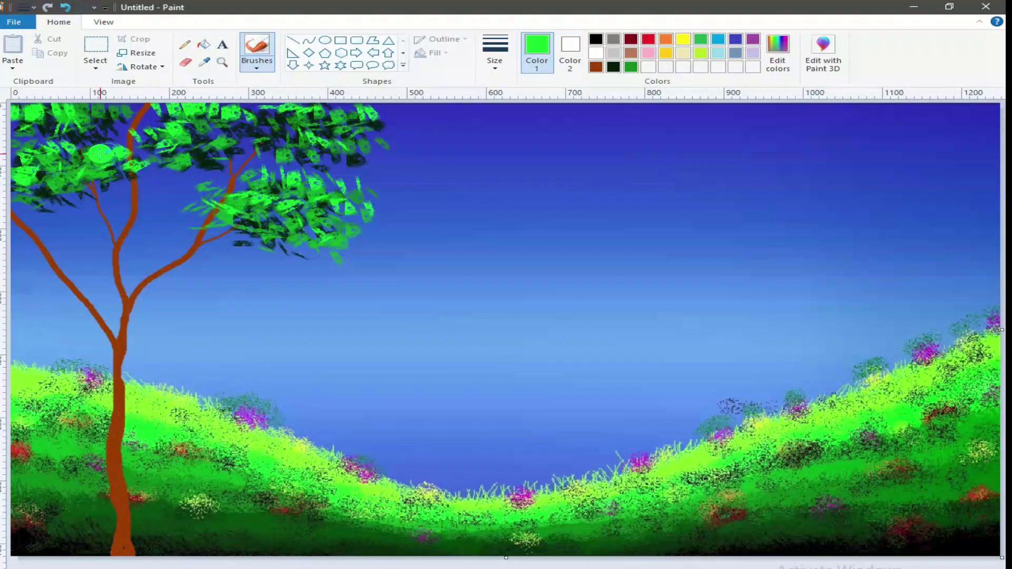
# Step: Sample yellow-green from the sunlit grass beside the trunk and paint the brightest highlights on the leaf clusters
pyautogui.click(205, 63)
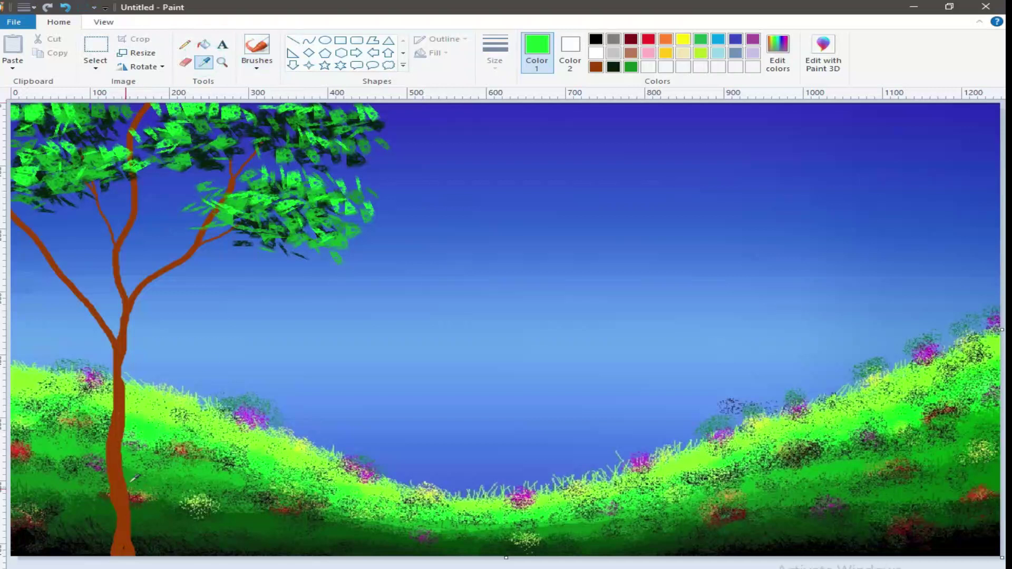
pyautogui.click(147, 407)
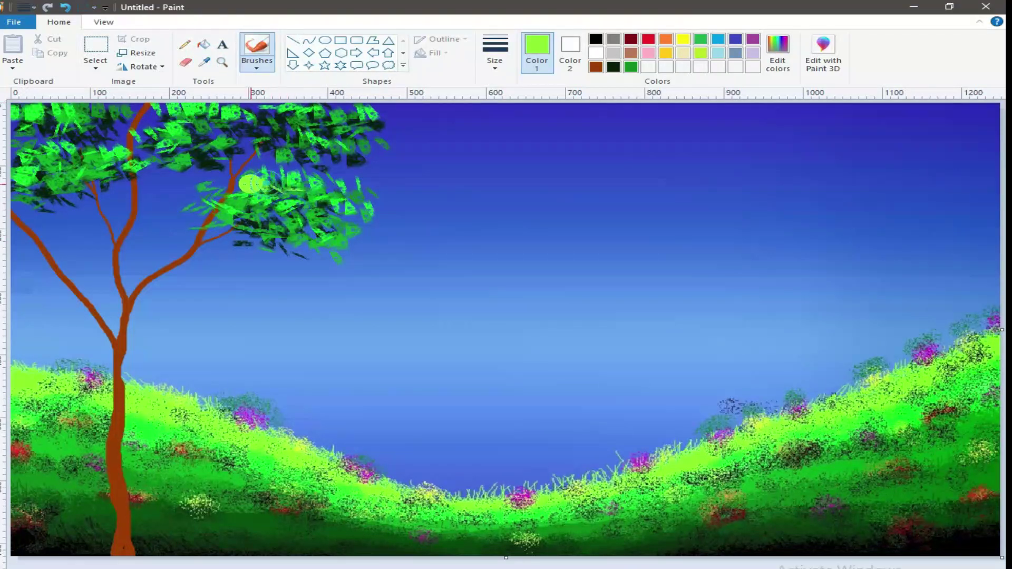
pyautogui.moveTo(220, 189)
pyautogui.mouseDown()
pyautogui.moveTo(272, 176)
pyautogui.moveTo(363, 211)
pyautogui.moveTo(325, 210)
pyautogui.mouseUp()
pyautogui.moveTo(323, 121)
pyautogui.mouseDown()
pyautogui.moveTo(267, 117)
pyautogui.moveTo(322, 108)
pyautogui.moveTo(361, 128)
pyautogui.moveTo(194, 135)
pyautogui.moveTo(144, 117)
pyautogui.moveTo(260, 109)
pyautogui.moveTo(238, 123)
pyautogui.moveTo(129, 139)
pyautogui.moveTo(83, 117)
pyautogui.moveTo(46, 120)
pyautogui.moveTo(18, 147)
pyautogui.moveTo(20, 174)
pyautogui.moveTo(38, 182)
pyautogui.moveTo(110, 152)
pyautogui.moveTo(51, 150)
pyautogui.moveTo(15, 169)
pyautogui.moveTo(47, 193)
pyautogui.moveTo(49, 179)
pyautogui.moveTo(85, 163)
pyautogui.moveTo(230, 123)
pyautogui.moveTo(221, 136)
pyautogui.moveTo(154, 125)
pyautogui.mouseUp()
pyautogui.moveTo(333, 113); pyautogui.dragTo(343, 116)
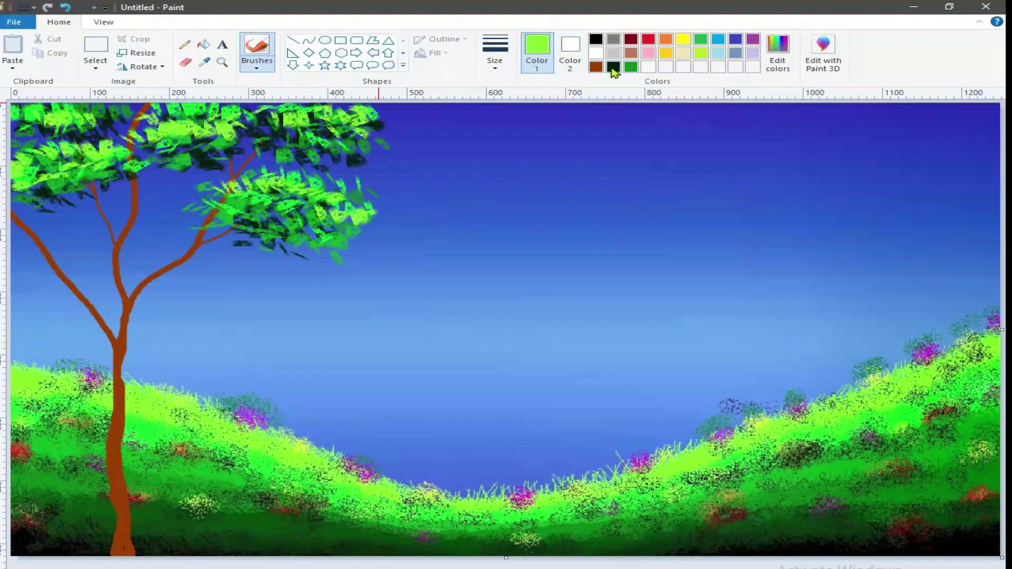
# Step: Add dark green shading between and beneath the highlighted leaves using the saved custom dark green
pyautogui.click(614, 67)
pyautogui.moveTo(224, 216)
pyautogui.mouseDown()
pyautogui.moveTo(323, 225)
pyautogui.moveTo(275, 207)
pyautogui.moveTo(224, 211)
pyautogui.mouseUp()
pyautogui.moveTo(321, 132)
pyautogui.mouseDown()
pyautogui.moveTo(250, 130)
pyautogui.moveTo(339, 131)
pyautogui.moveTo(282, 120)
pyautogui.moveTo(305, 142)
pyautogui.moveTo(180, 142)
pyautogui.moveTo(175, 156)
pyautogui.moveTo(226, 139)
pyautogui.moveTo(119, 180)
pyautogui.moveTo(78, 171)
pyautogui.moveTo(34, 182)
pyautogui.moveTo(105, 165)
pyautogui.moveTo(60, 161)
pyautogui.moveTo(34, 183)
pyautogui.moveTo(141, 164)
pyautogui.moveTo(67, 169)
pyautogui.moveTo(112, 124)
pyautogui.mouseUp()
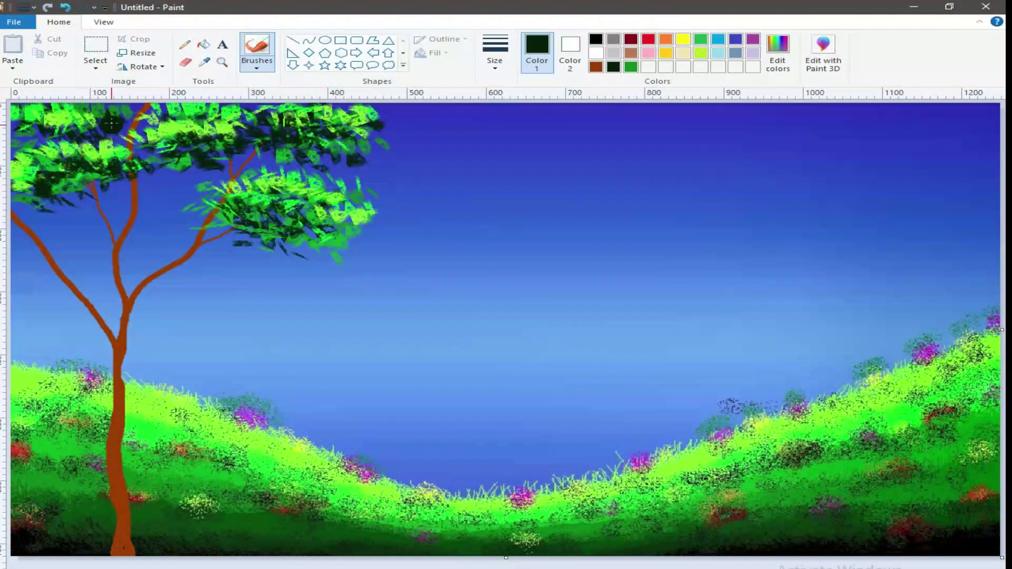
# Step: Switch to the regular brush with the saved brown and paint two thin twigs on the tree's left branch
pyautogui.click(256, 68)
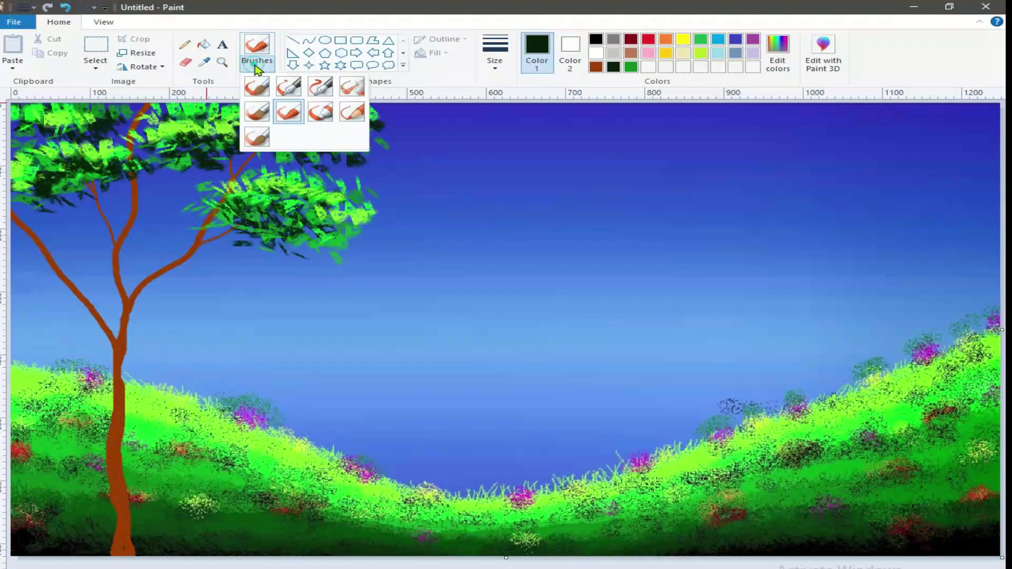
pyautogui.click(254, 88)
pyautogui.click(597, 67)
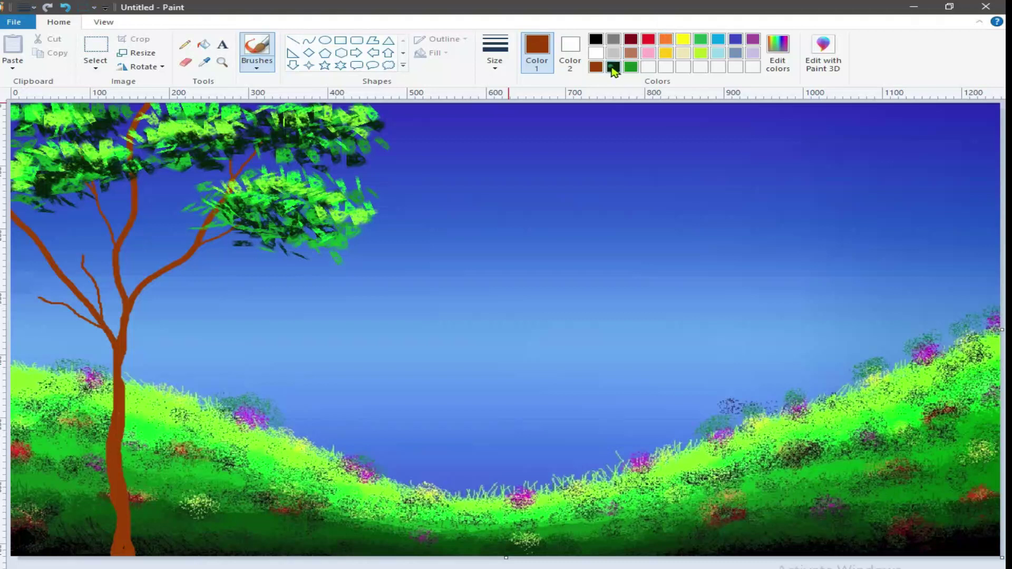
# Step: Paint two dark green leaf clusters with the Crayon brush around the new twigs on the left branch
pyautogui.click(613, 67)
pyautogui.click(257, 66)
pyautogui.click(288, 111)
pyautogui.moveTo(37, 315)
pyautogui.mouseDown()
pyautogui.moveTo(72, 295)
pyautogui.moveTo(22, 285)
pyautogui.moveTo(80, 299)
pyautogui.moveTo(23, 275)
pyautogui.moveTo(19, 302)
pyautogui.moveTo(83, 292)
pyautogui.moveTo(29, 266)
pyautogui.moveTo(111, 244)
pyautogui.moveTo(43, 236)
pyautogui.moveTo(83, 232)
pyautogui.moveTo(100, 241)
pyautogui.moveTo(93, 250)
pyautogui.moveTo(56, 240)
pyautogui.moveTo(124, 236)
pyautogui.moveTo(83, 225)
pyautogui.moveTo(42, 235)
pyautogui.mouseUp()
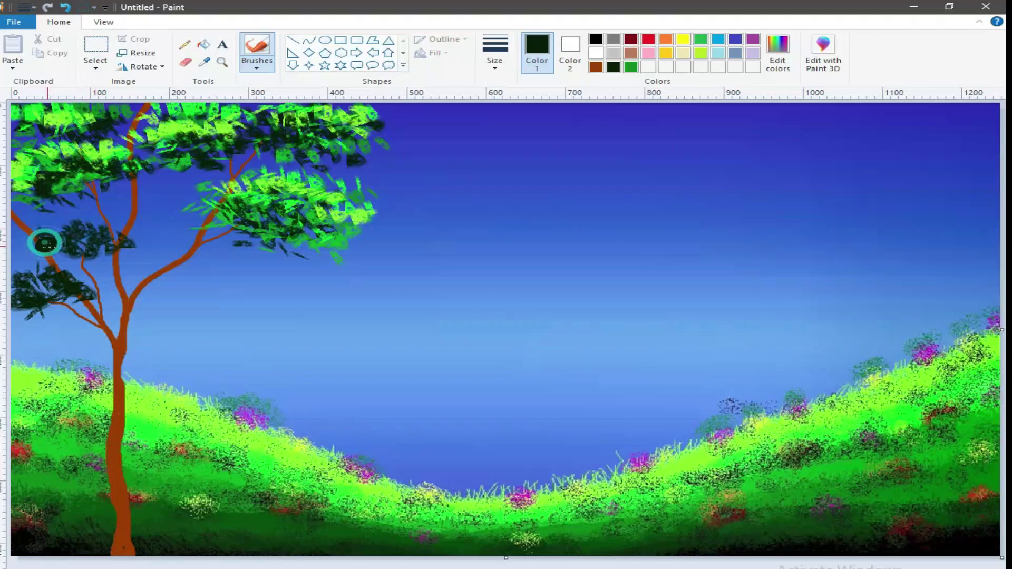
# Step: Sample medium green from the grass beside the trunk and dab it over the two dark leaf clusters on the left branch
pyautogui.click(203, 63)
pyautogui.click(137, 477)
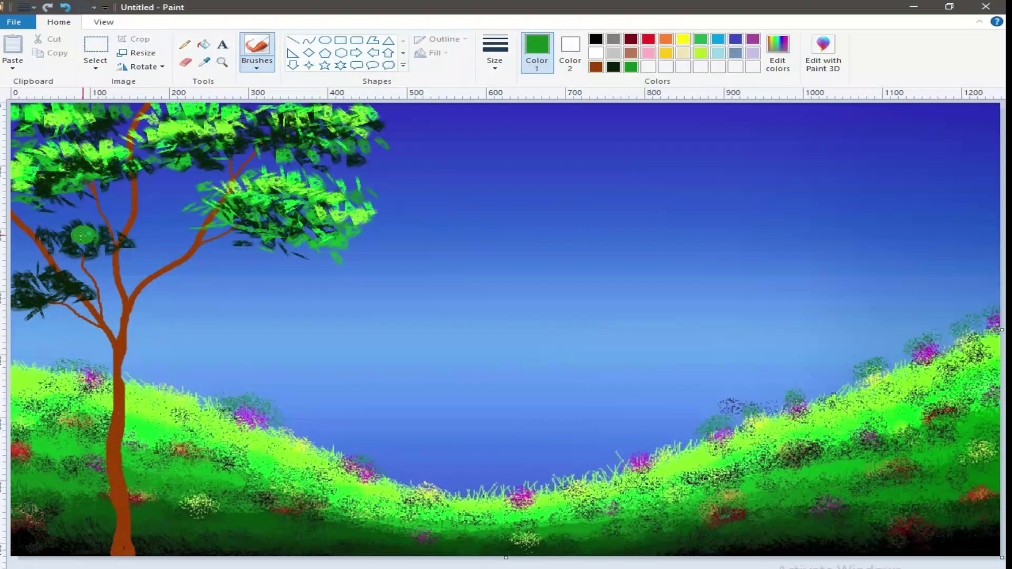
pyautogui.moveTo(92, 287)
pyautogui.mouseDown()
pyautogui.moveTo(24, 270)
pyautogui.moveTo(19, 287)
pyautogui.moveTo(53, 278)
pyautogui.mouseUp()
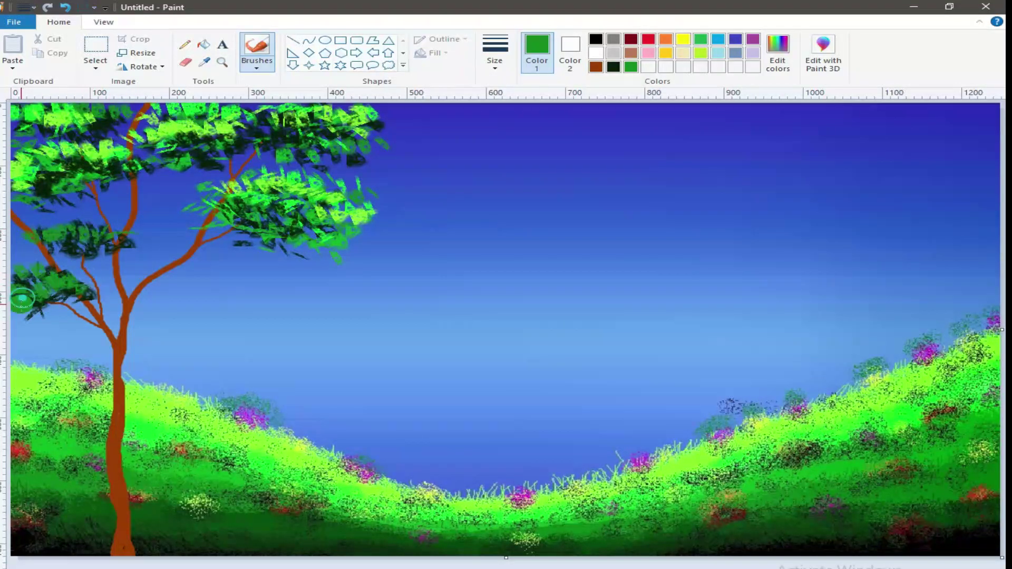
# Step: Sample a brighter green from the grass and paint leaf strokes over and around the two left-branch clusters
pyautogui.click(203, 62)
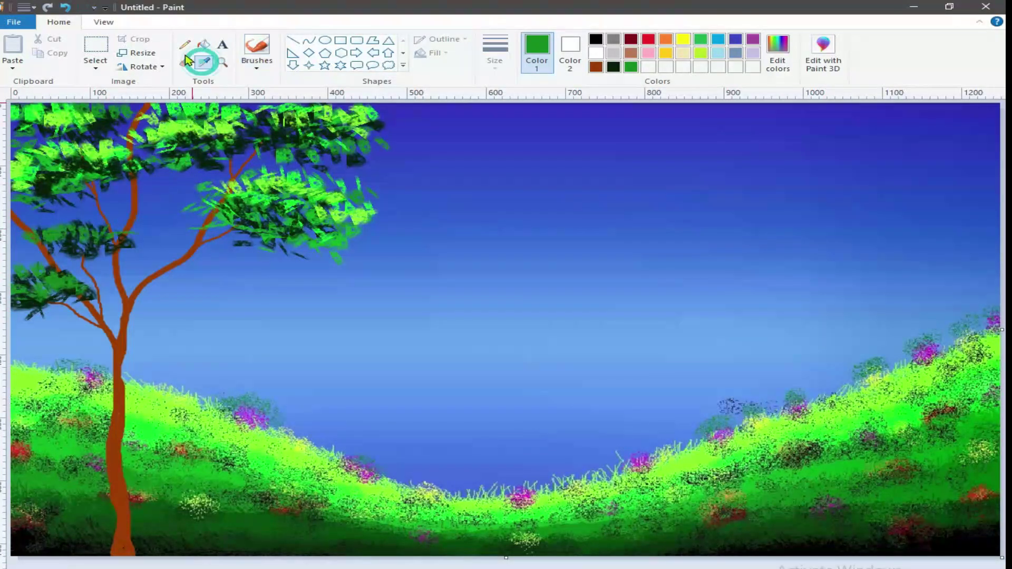
pyautogui.click(135, 454)
pyautogui.moveTo(79, 273)
pyautogui.mouseDown()
pyautogui.moveTo(10, 264)
pyautogui.moveTo(77, 262)
pyautogui.moveTo(97, 284)
pyautogui.mouseUp()
pyautogui.moveTo(110, 227)
pyautogui.mouseDown()
pyautogui.moveTo(22, 217)
pyautogui.moveTo(21, 244)
pyautogui.moveTo(144, 247)
pyautogui.moveTo(123, 240)
pyautogui.moveTo(156, 229)
pyautogui.moveTo(136, 231)
pyautogui.moveTo(156, 212)
pyautogui.moveTo(118, 221)
pyautogui.mouseUp()
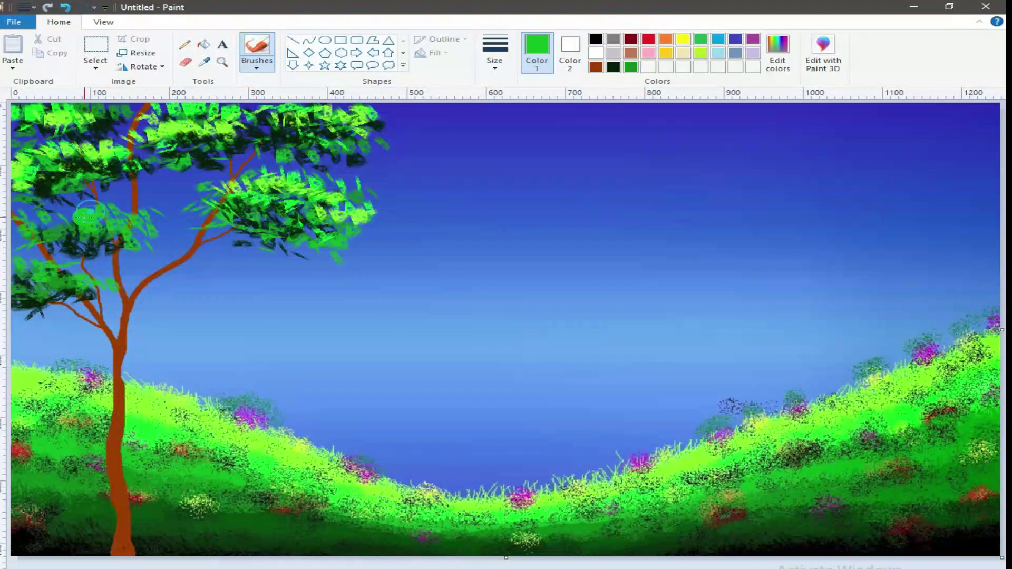
# Step: Sample a lighter green higher up the grass and layer it over the tops of the two left-branch leaf clusters
pyautogui.click(205, 63)
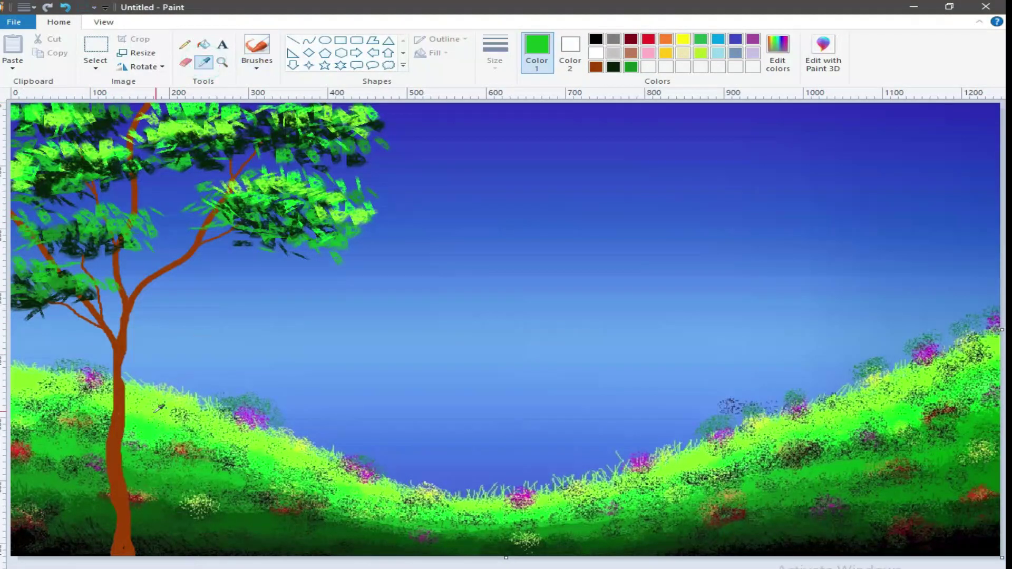
pyautogui.click(140, 432)
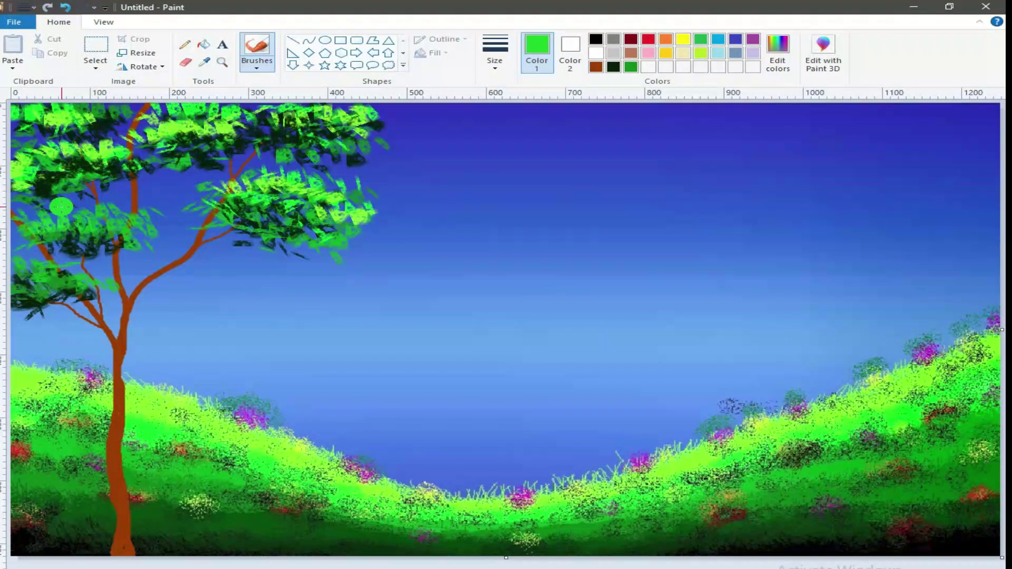
pyautogui.moveTo(87, 207)
pyautogui.mouseDown()
pyautogui.moveTo(154, 230)
pyautogui.moveTo(66, 225)
pyautogui.moveTo(62, 276)
pyautogui.moveTo(16, 282)
pyautogui.moveTo(104, 268)
pyautogui.moveTo(8, 263)
pyautogui.mouseUp()
# Step: Sample yellow-green from the sunlit grass and add the brightest highlights to the left-branch clusters, extending a few leaves past the trunk
pyautogui.click(205, 62)
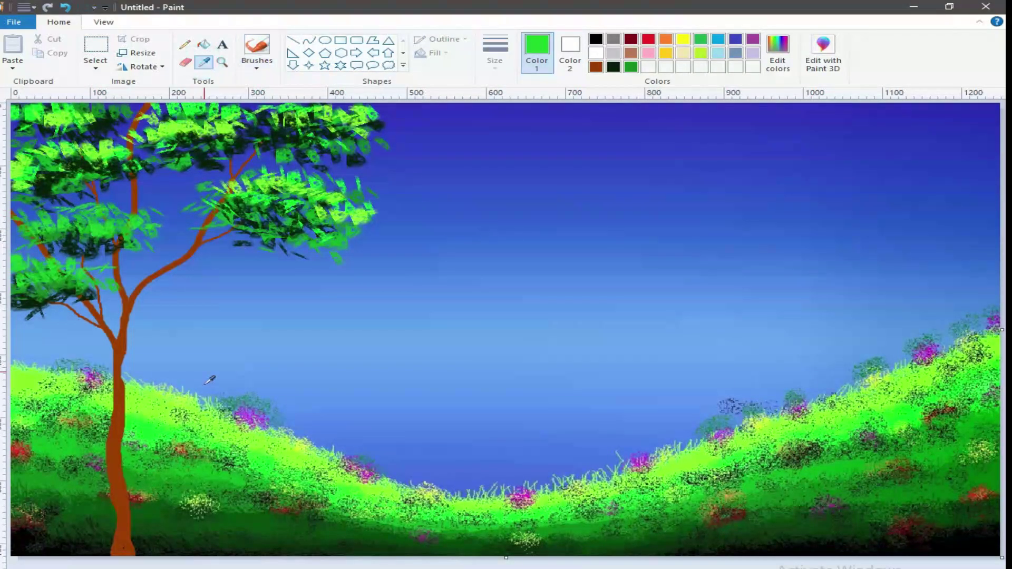
pyautogui.click(156, 413)
pyautogui.moveTo(118, 207)
pyautogui.mouseDown()
pyautogui.moveTo(58, 215)
pyautogui.moveTo(91, 221)
pyautogui.mouseUp()
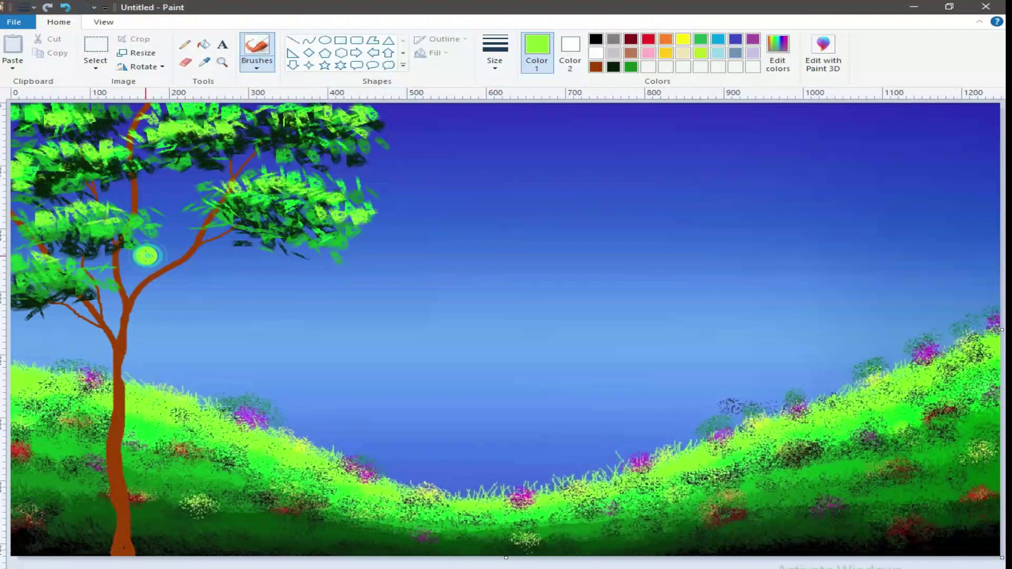
pyautogui.moveTo(173, 241)
pyautogui.mouseDown()
pyautogui.moveTo(149, 235)
pyautogui.moveTo(164, 209)
pyautogui.mouseUp()
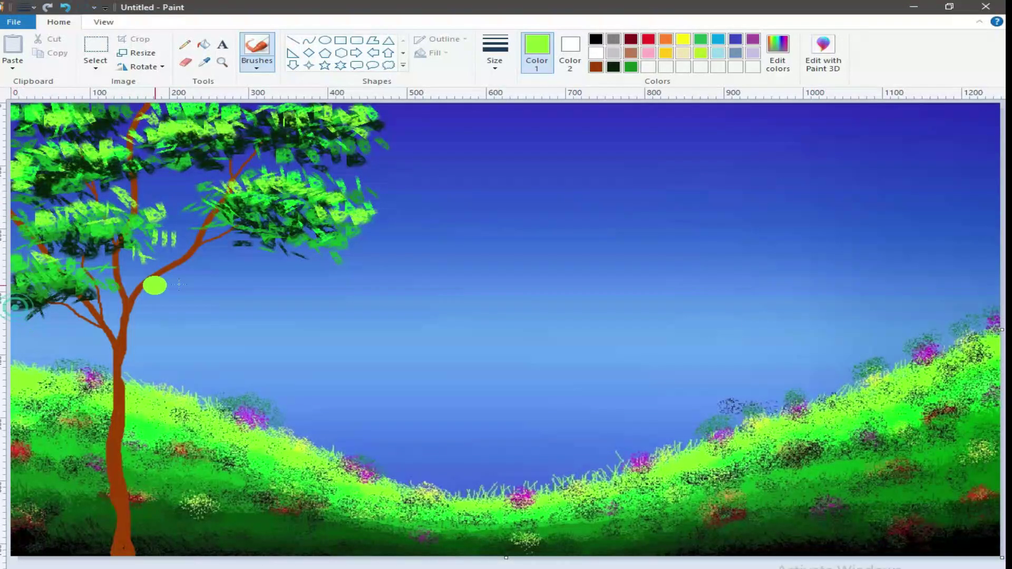
# Step: Add yellow-green strokes along the lower edge of the right leaf cluster and undo the outermost ones
pyautogui.moveTo(378, 235)
pyautogui.mouseDown()
pyautogui.moveTo(364, 231)
pyautogui.moveTo(384, 215)
pyautogui.mouseUp()
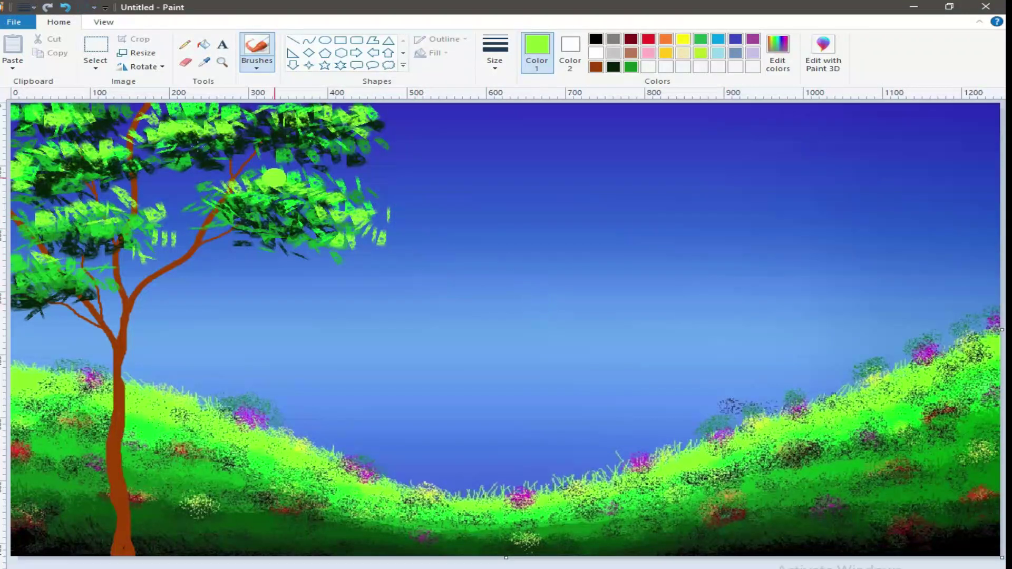
pyautogui.click(65, 7)
pyautogui.click(67, 9)
pyautogui.click(67, 8)
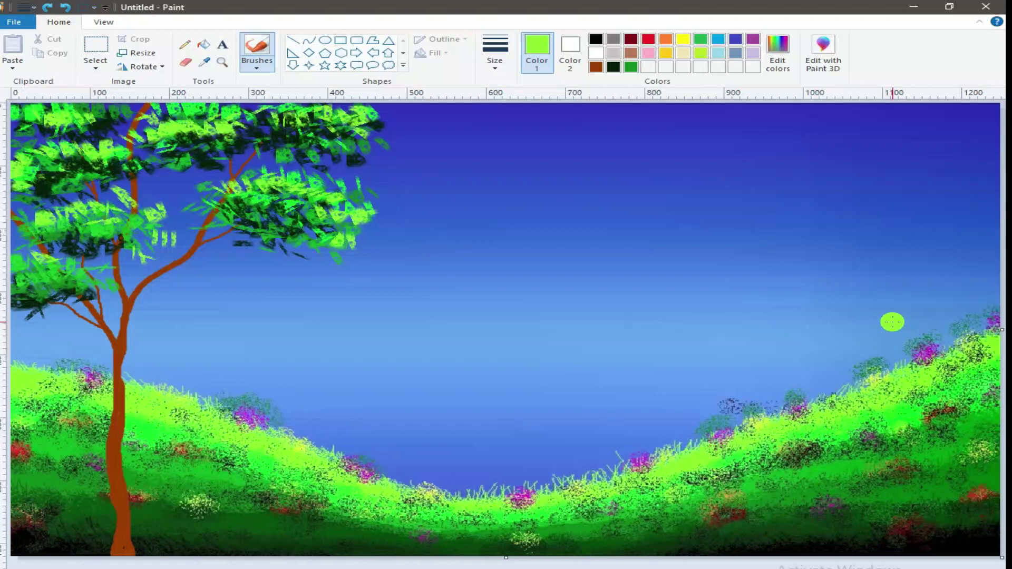
# Step: Mix a light orange with Red 255, Green 140, Blue 64 from the saved brown
pyautogui.click(596, 67)
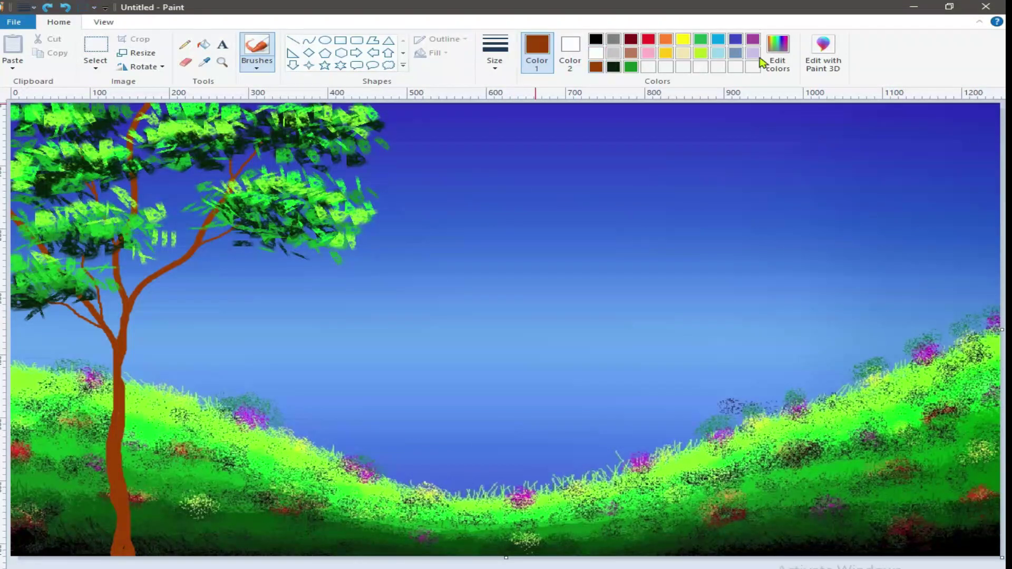
pyautogui.click(778, 53)
pyautogui.click(660, 287)
pyautogui.moveTo(667, 272); pyautogui.dragTo(669, 265)
pyautogui.click(664, 274)
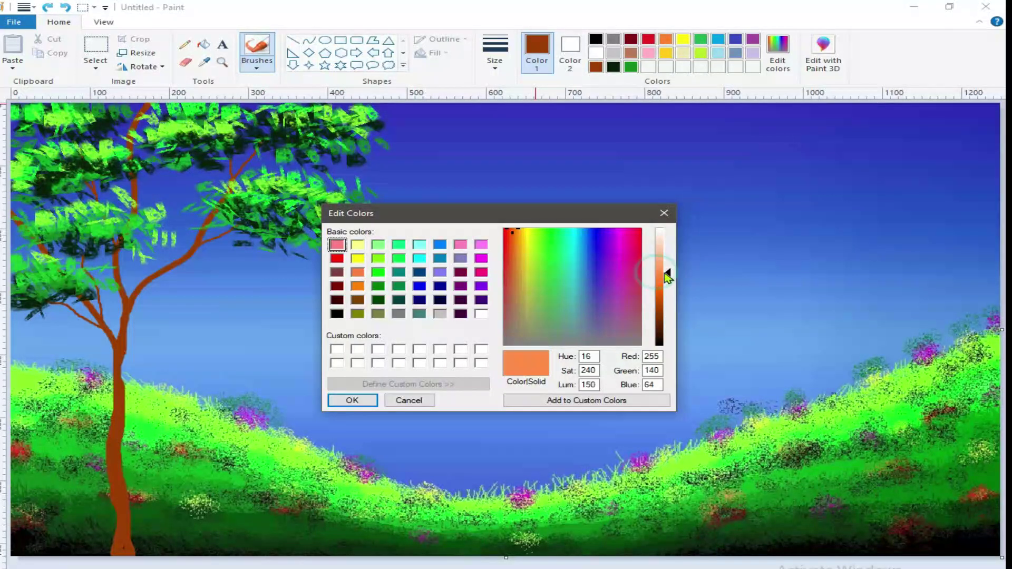
pyautogui.click(353, 400)
# Step: Paint light orange bark texture along the trunk and lower left branch with the Crayon brush at the thinnest size
pyautogui.click(258, 66)
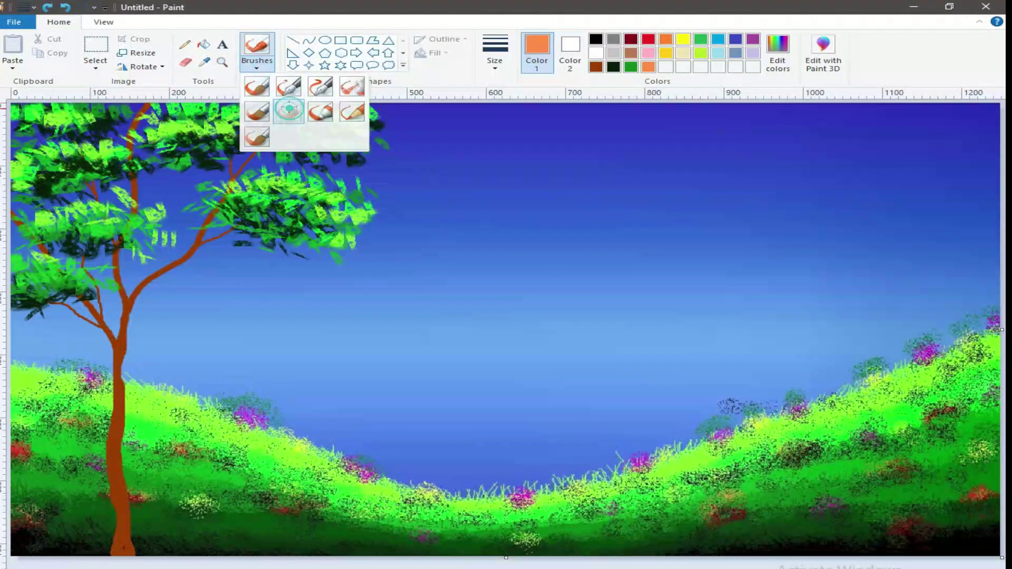
pyautogui.click(290, 109)
pyautogui.click(494, 66)
pyautogui.click(498, 88)
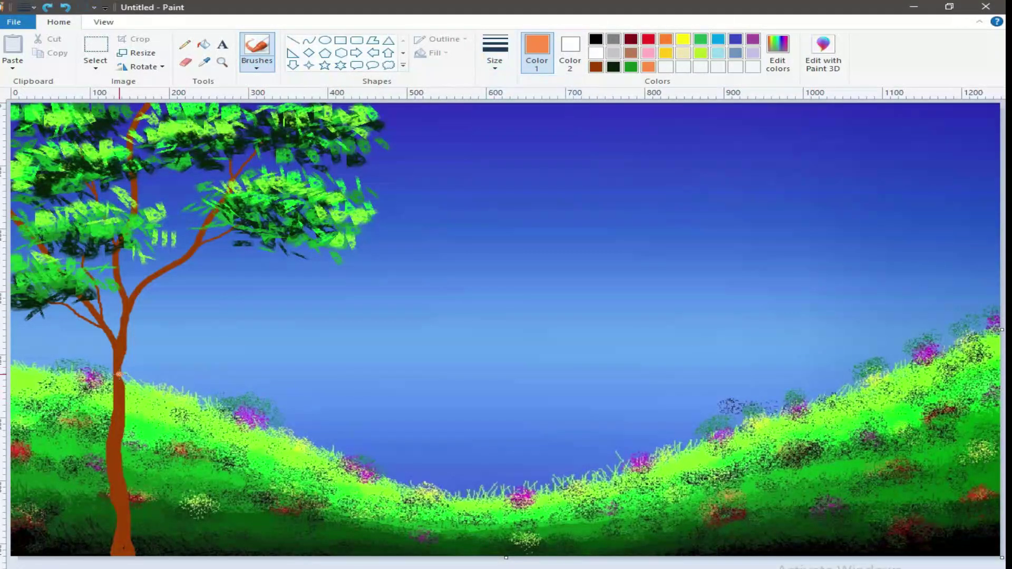
pyautogui.moveTo(90, 307); pyautogui.dragTo(93, 310)
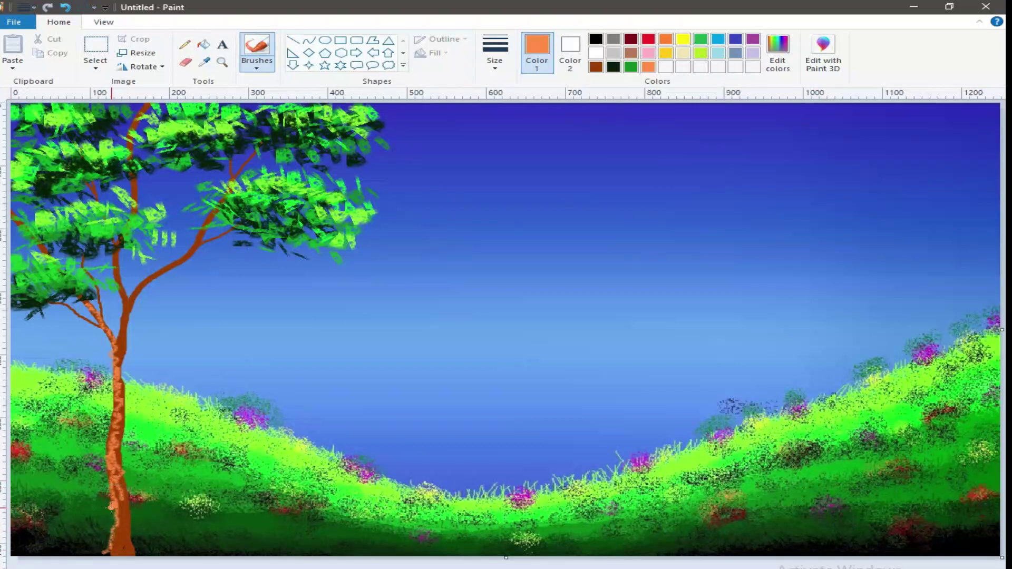
# Step: Paint flared light orange roots at the trunk's base and extend the bark texture up the middle and right branches
pyautogui.moveTo(91, 554)
pyautogui.mouseDown()
pyautogui.moveTo(95, 543)
pyautogui.moveTo(107, 547)
pyautogui.mouseUp()
pyautogui.moveTo(109, 493)
pyautogui.mouseDown()
pyautogui.moveTo(107, 536)
pyautogui.moveTo(82, 555)
pyautogui.mouseUp()
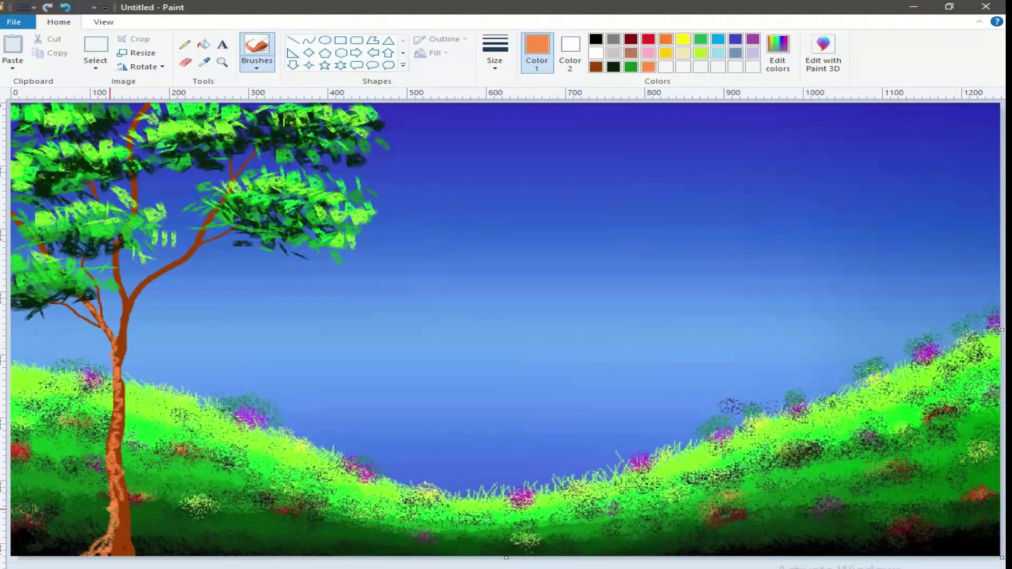
pyautogui.moveTo(120, 501); pyautogui.dragTo(146, 563)
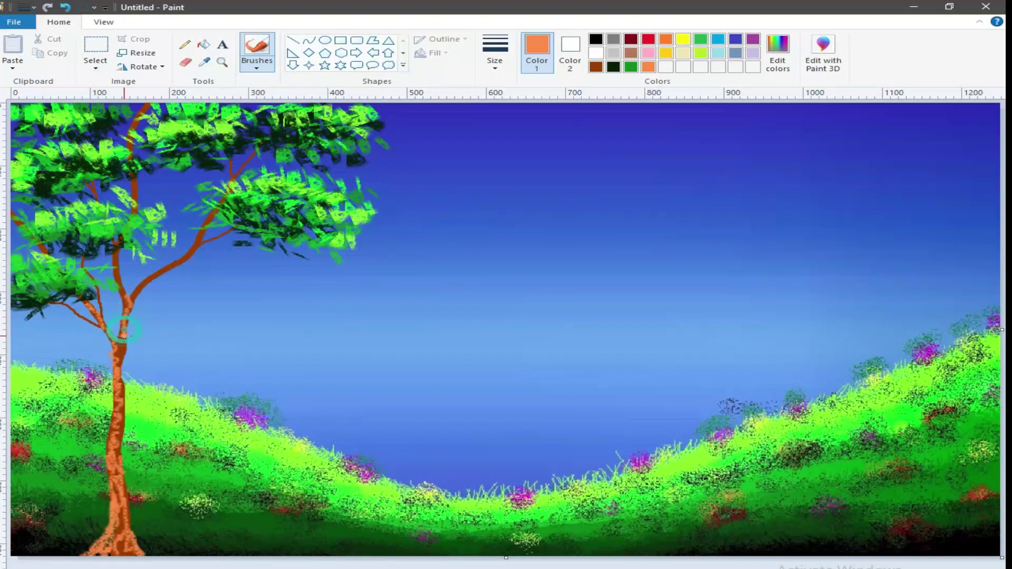
pyautogui.moveTo(200, 238); pyautogui.dragTo(132, 302)
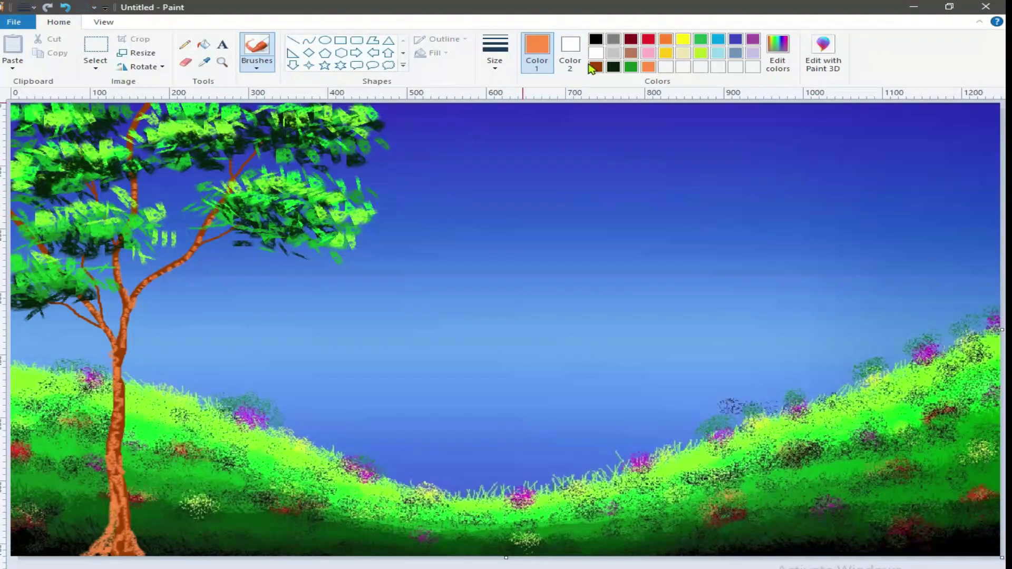
# Step: Mix a dark brown with Red 111, Green 45, Blue 0 from the saved brown
pyautogui.click(596, 67)
pyautogui.click(778, 53)
pyautogui.moveTo(666, 313); pyautogui.dragTo(667, 322)
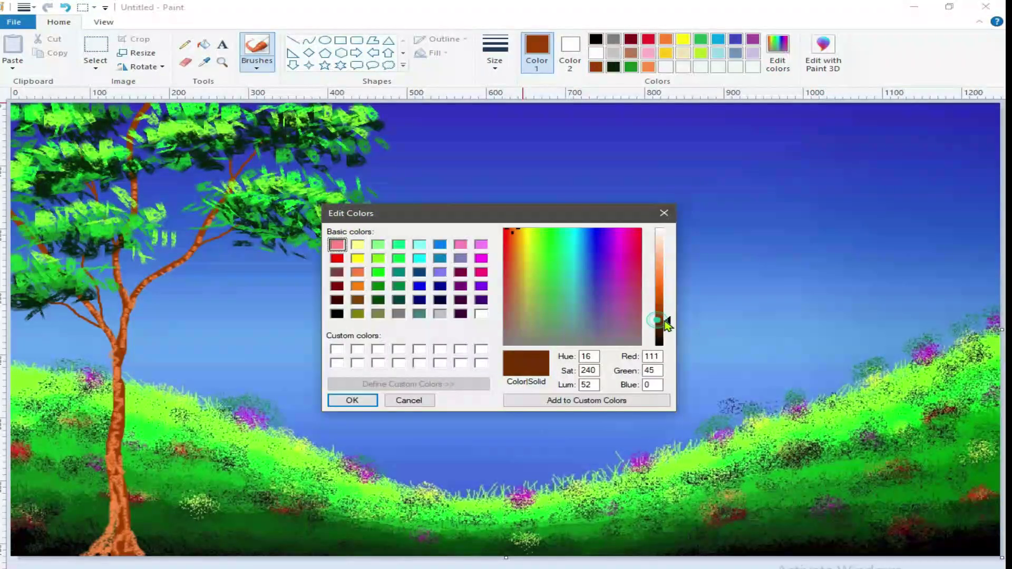
pyautogui.click(351, 401)
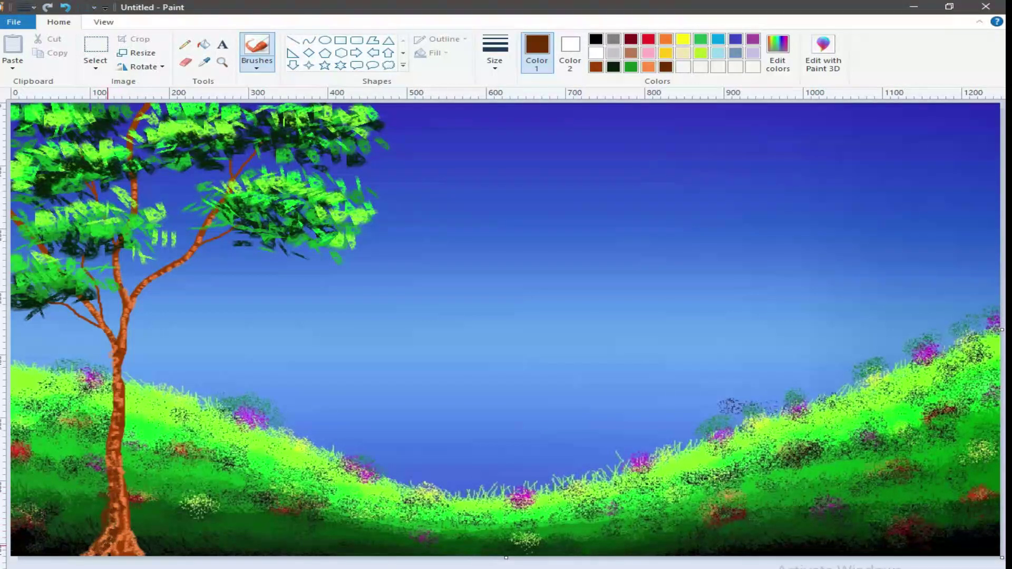
# Step: Shade the trunk base, branches and side twigs with small dark brown strokes between the orange bark marks
pyautogui.moveTo(125, 508); pyautogui.dragTo(129, 551)
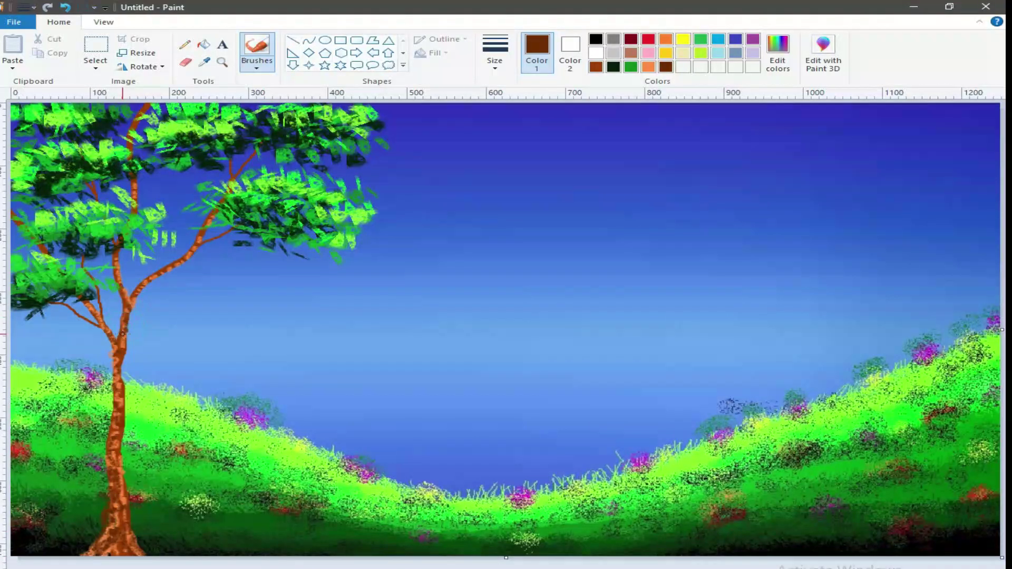
pyautogui.moveTo(188, 254); pyautogui.dragTo(167, 267)
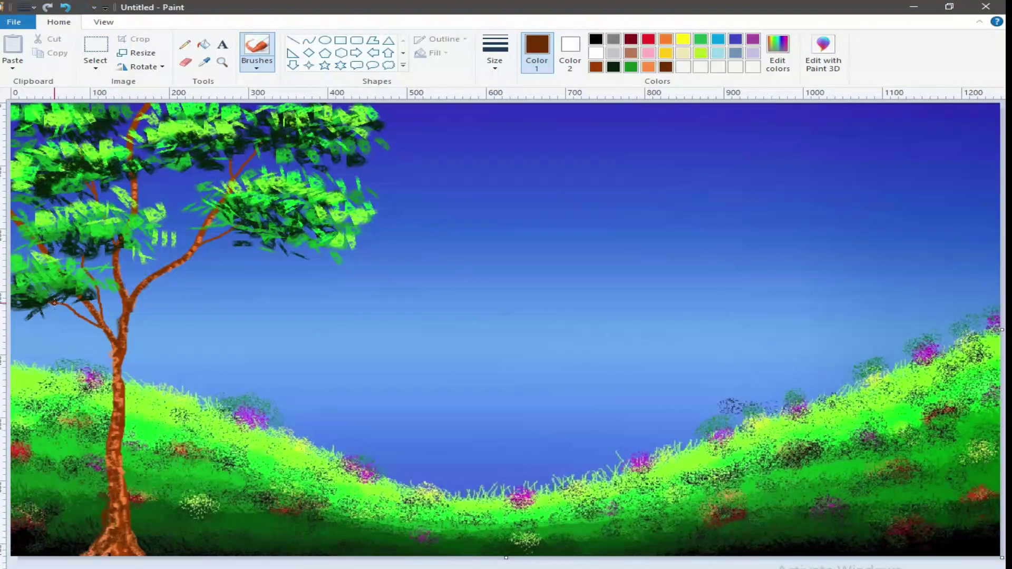
pyautogui.moveTo(70, 297); pyautogui.dragTo(78, 315)
pyautogui.moveTo(248, 240); pyautogui.dragTo(220, 236)
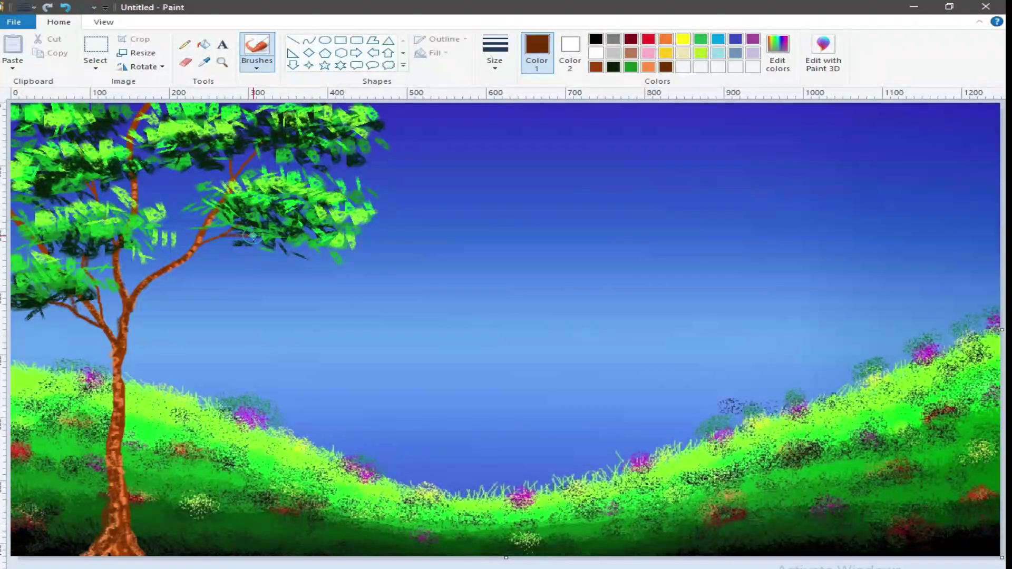
pyautogui.moveTo(237, 224); pyautogui.dragTo(205, 242)
# Step: Thicken the right branch's upper twig in the saved brown and add fine twig tips at the leaf edges with the thinnest regular brush
pyautogui.click(596, 67)
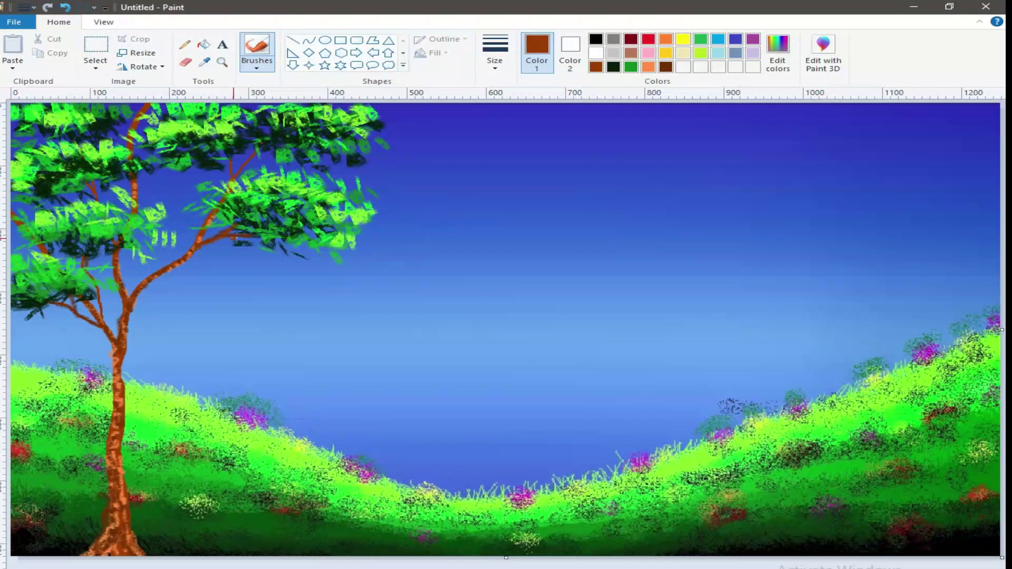
pyautogui.moveTo(230, 159); pyautogui.dragTo(232, 174)
pyautogui.click(256, 66)
pyautogui.click(255, 42)
pyautogui.click(495, 66)
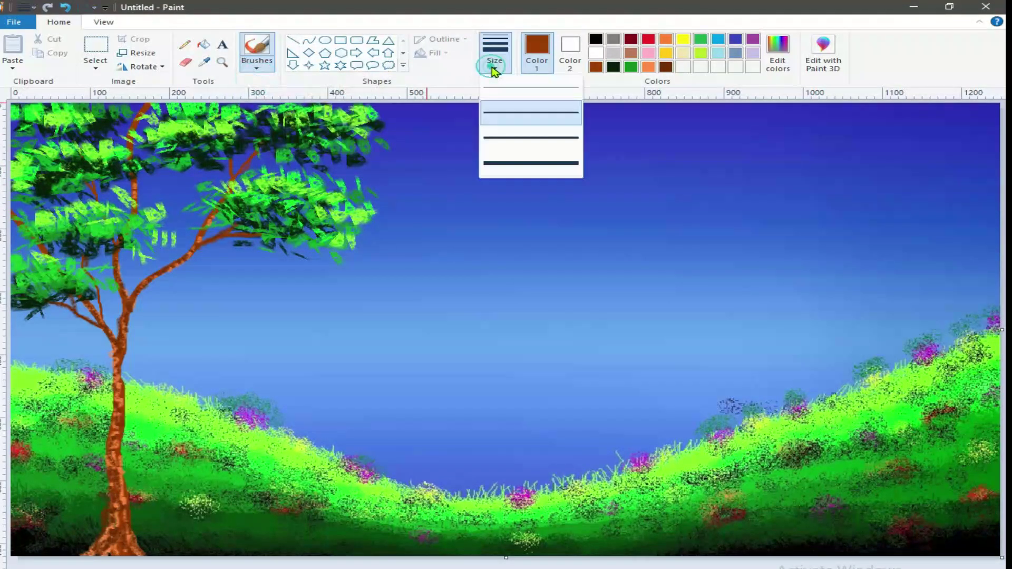
pyautogui.click(493, 87)
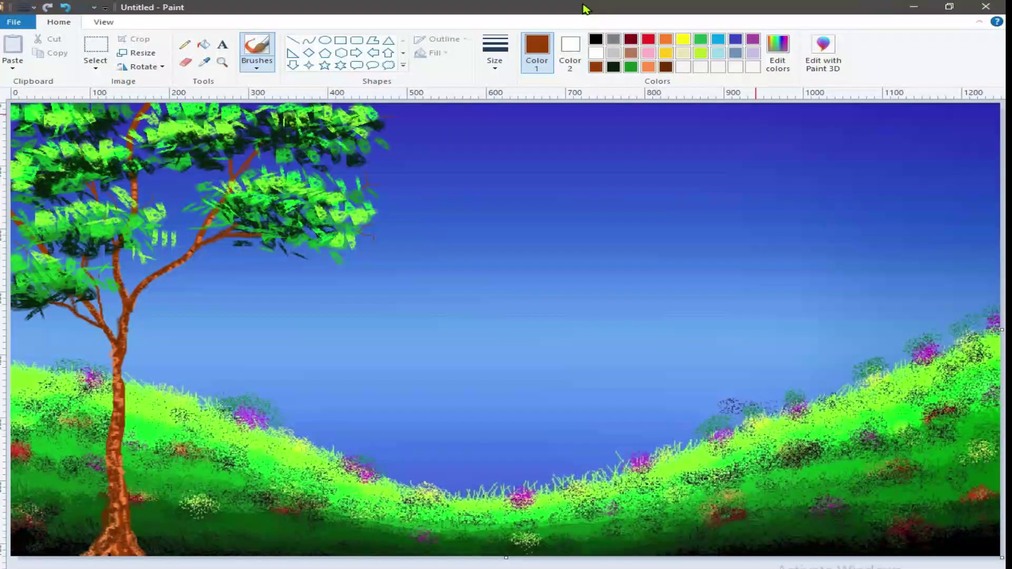
pyautogui.click(904, 568)
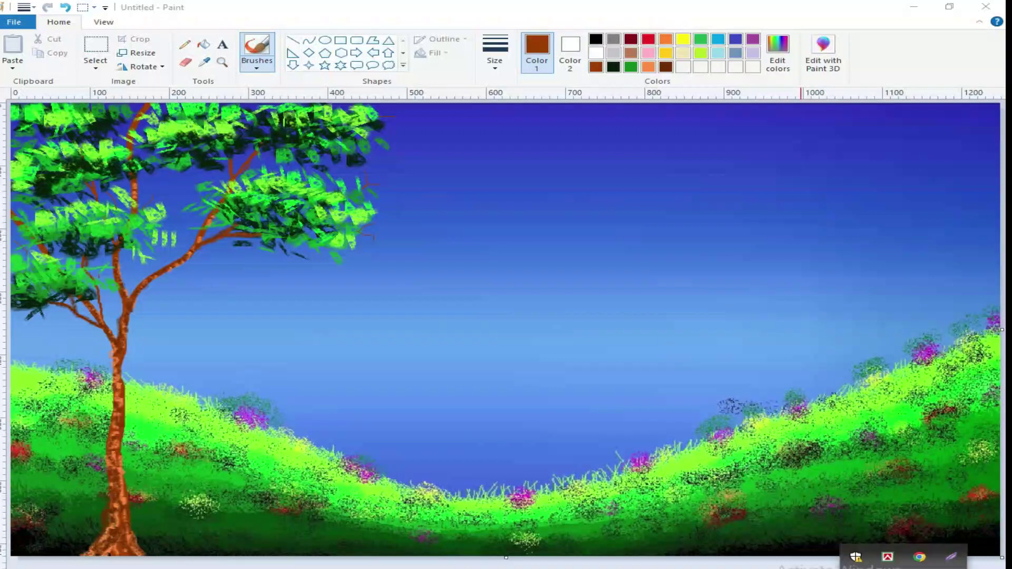
pyautogui.click(426, 7)
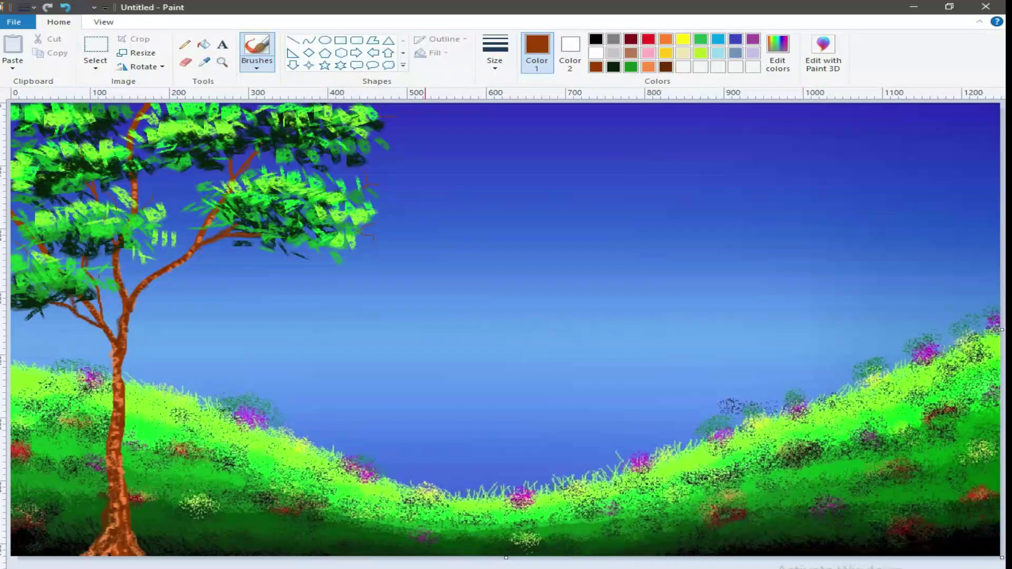
# Step: Set up the Curve shape with a black outline at the second-thickest line size
pyautogui.click(310, 41)
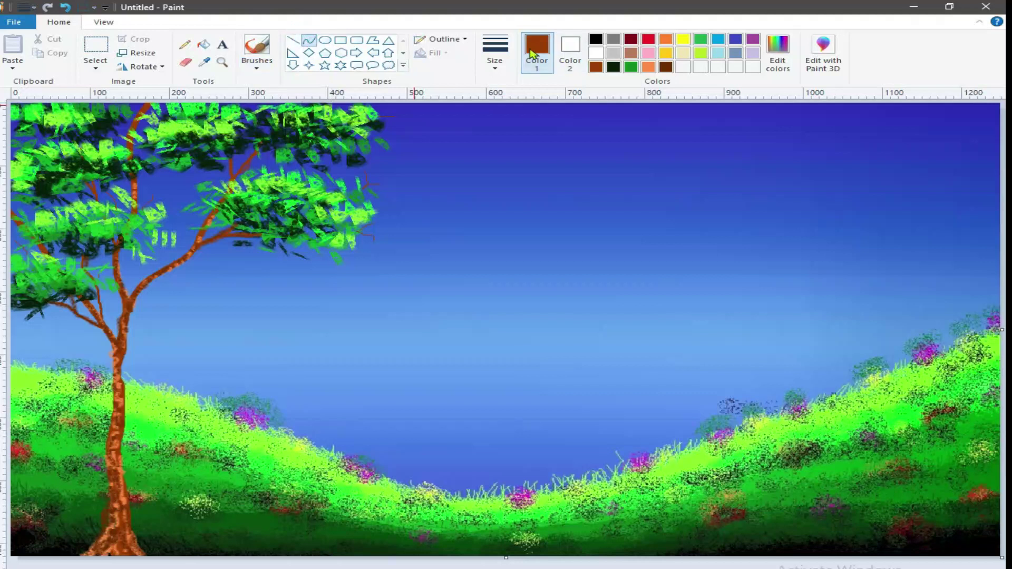
pyautogui.click(601, 41)
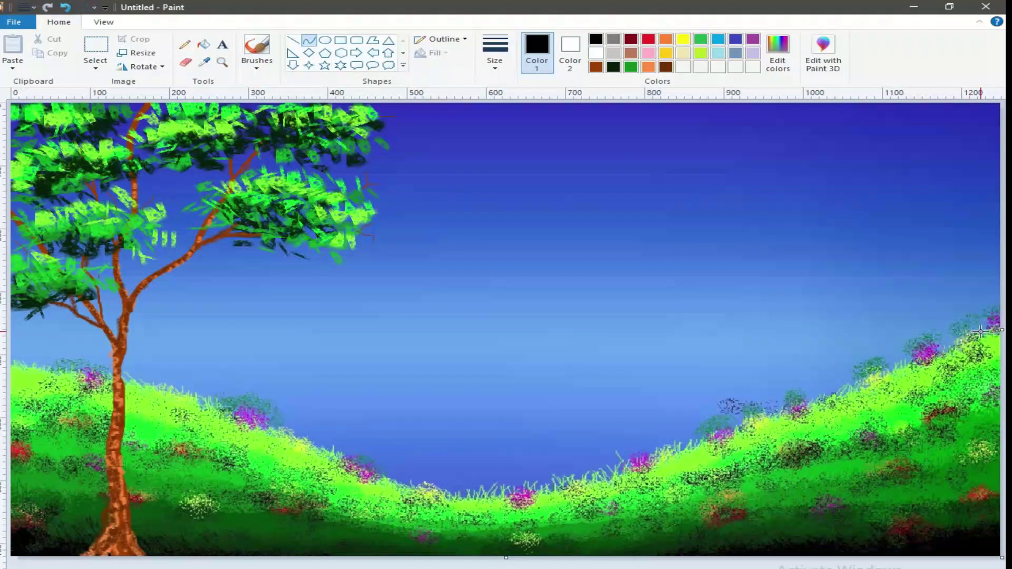
pyautogui.click(505, 67)
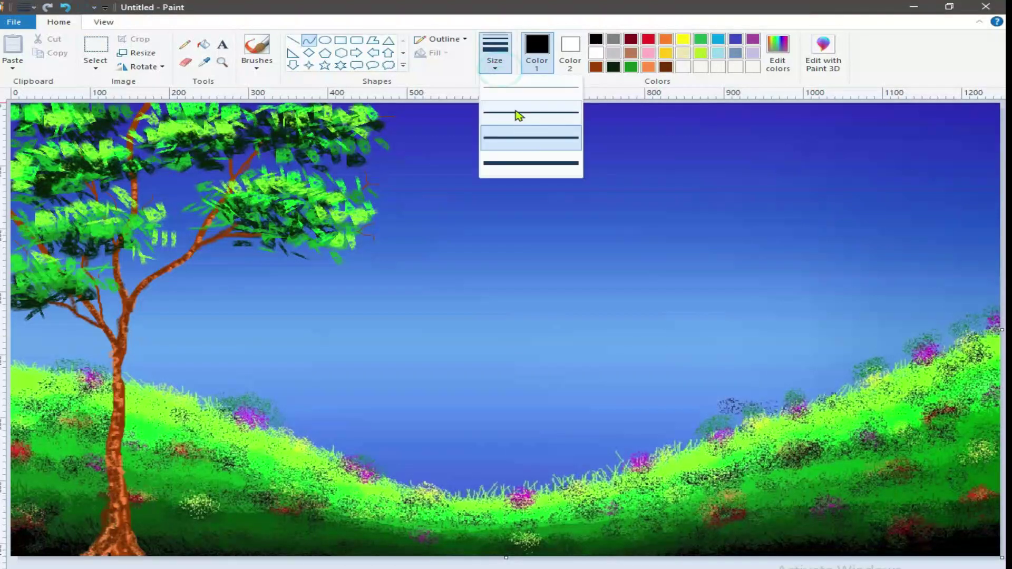
pyautogui.click(515, 136)
pyautogui.moveTo(996, 330)
pyautogui.mouseDown()
pyautogui.moveTo(670, 438)
pyautogui.moveTo(571, 446)
pyautogui.moveTo(583, 449)
pyautogui.mouseUp()
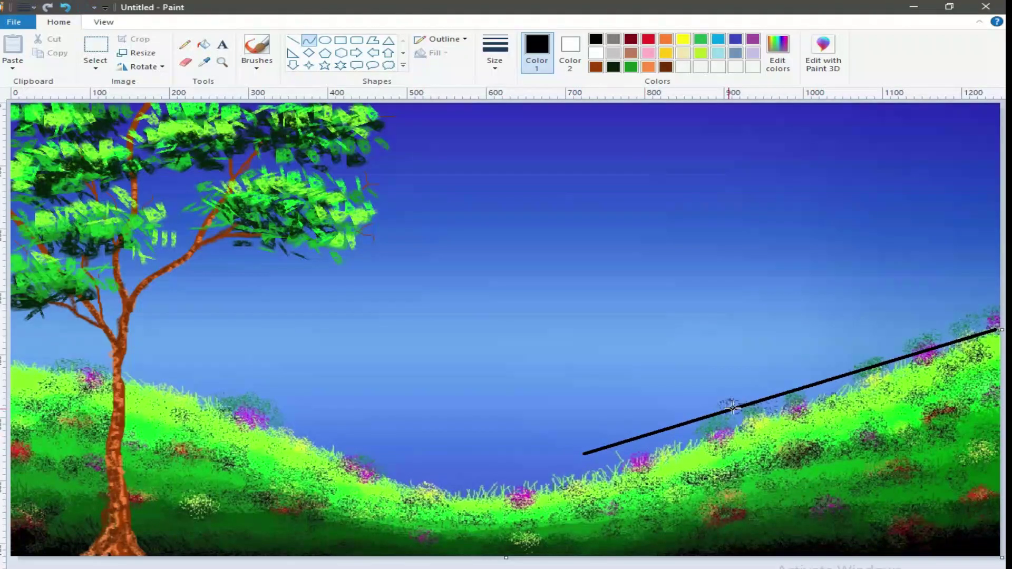
pyautogui.moveTo(797, 389); pyautogui.dragTo(762, 426)
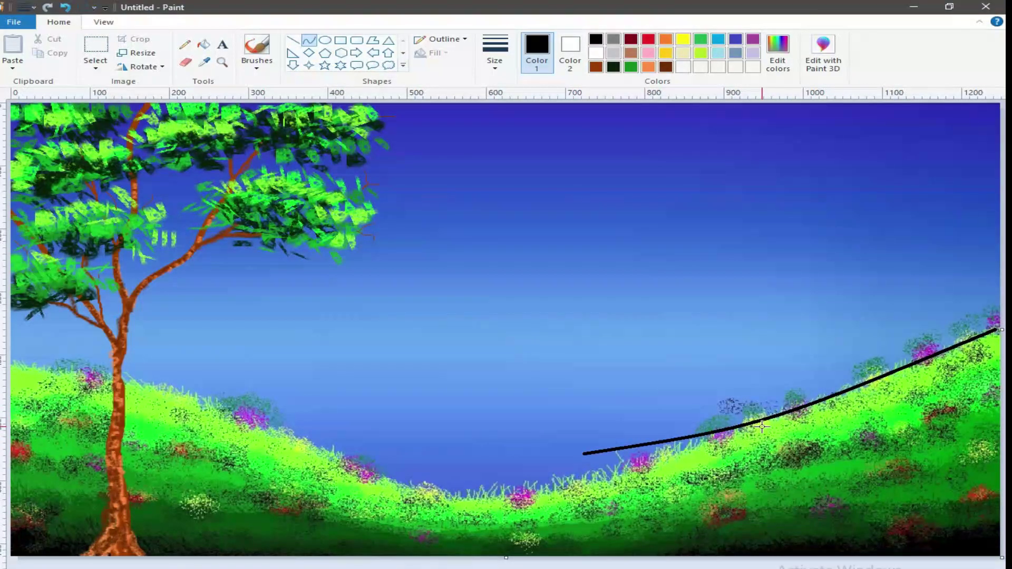
pyautogui.click(64, 7)
# Step: Draw two roughly parallel black curved fence rails along the right hill, running from the canvas edge down towards the valley
pyautogui.moveTo(1000, 298); pyautogui.dragTo(611, 424)
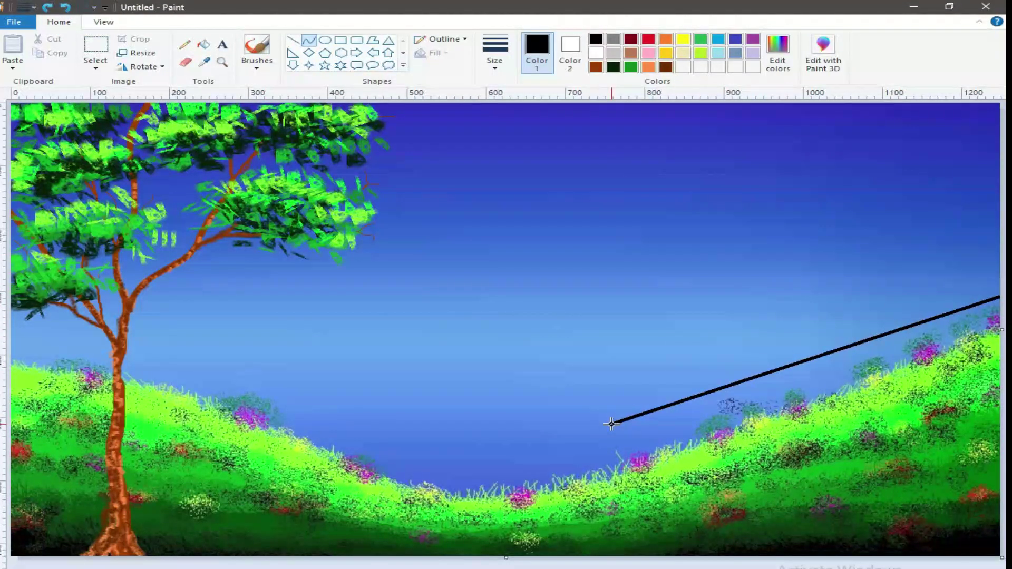
pyautogui.moveTo(737, 384); pyautogui.dragTo(785, 394)
pyautogui.click(513, 238)
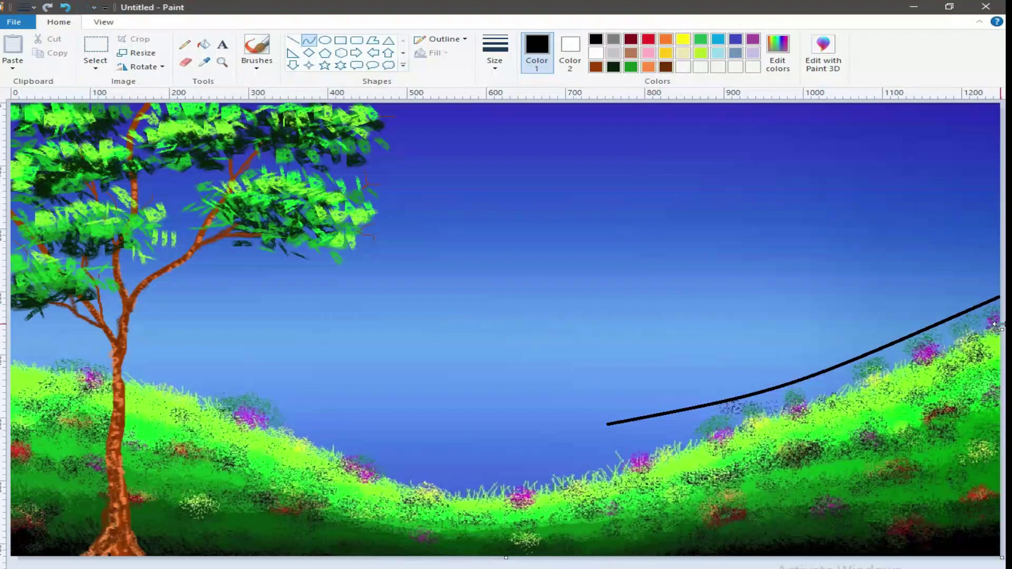
pyautogui.moveTo(999, 327); pyautogui.dragTo(612, 457)
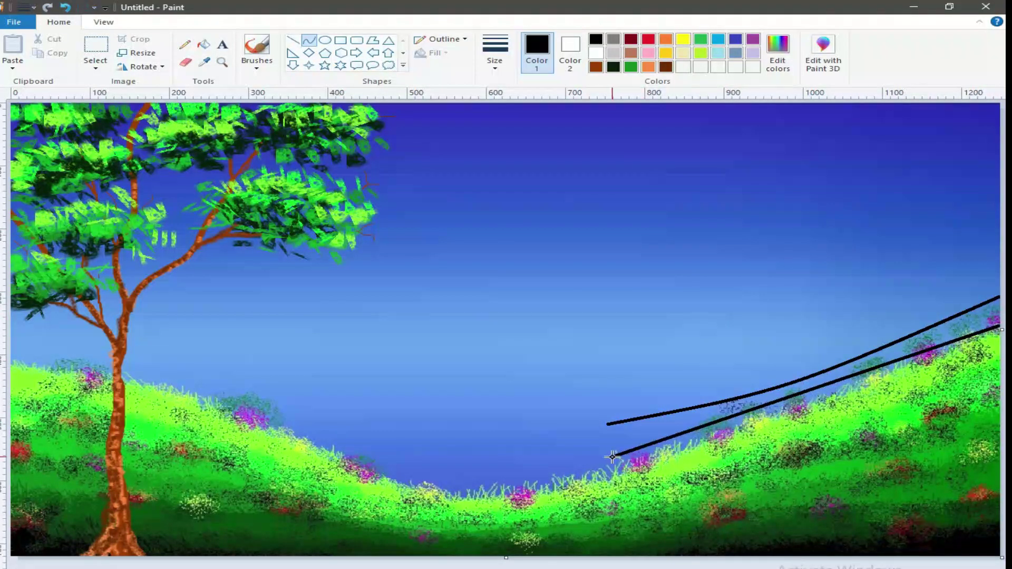
pyautogui.moveTo(800, 393); pyautogui.dragTo(823, 413)
# Step: Draw nine evenly spaced, near-vertical black fence posts across both rails with the Line shape at the thickest line size
pyautogui.click(291, 40)
pyautogui.click(495, 58)
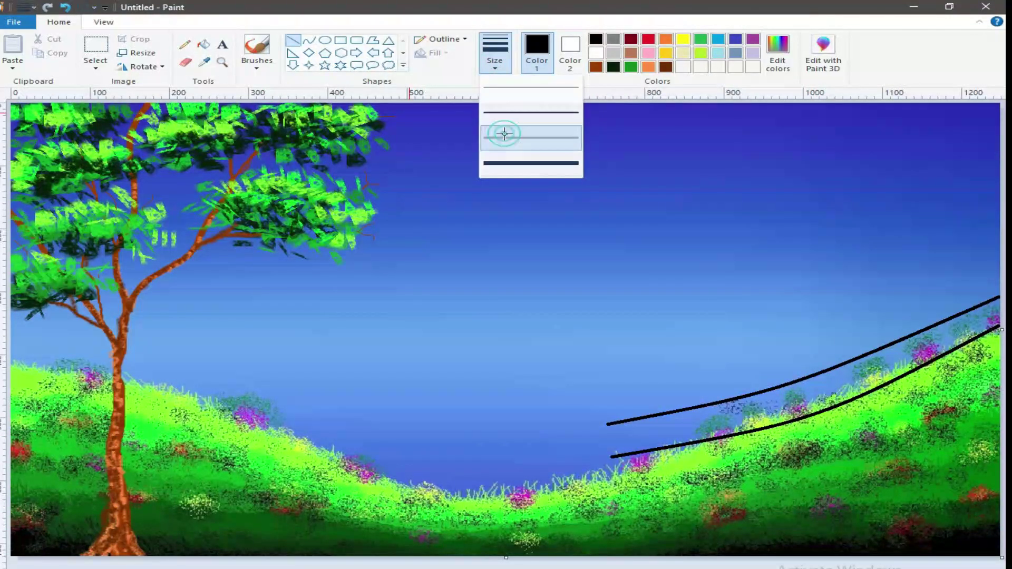
pyautogui.click(505, 134)
pyautogui.click(495, 58)
pyautogui.click(511, 164)
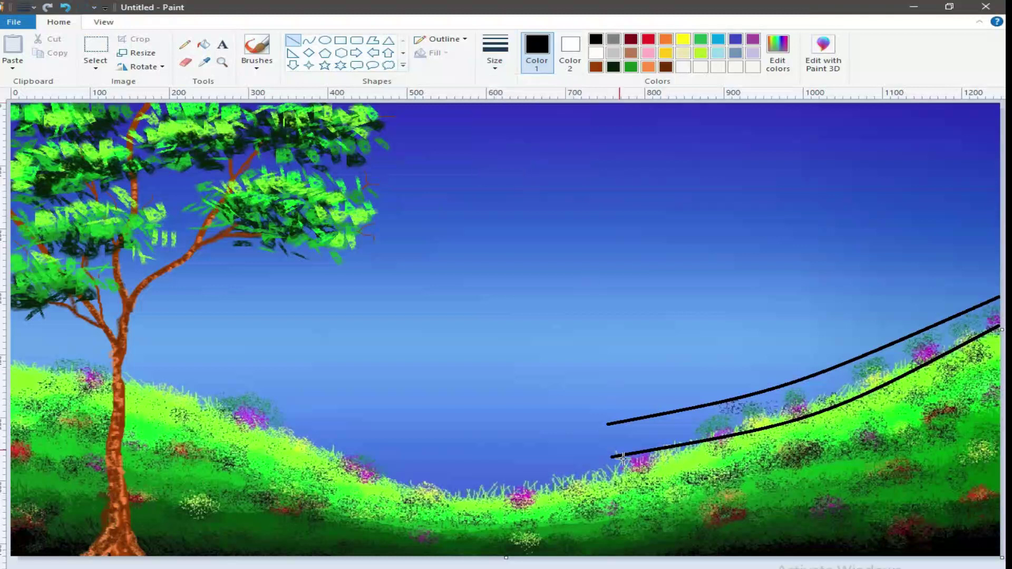
pyautogui.moveTo(633, 408); pyautogui.dragTo(627, 485)
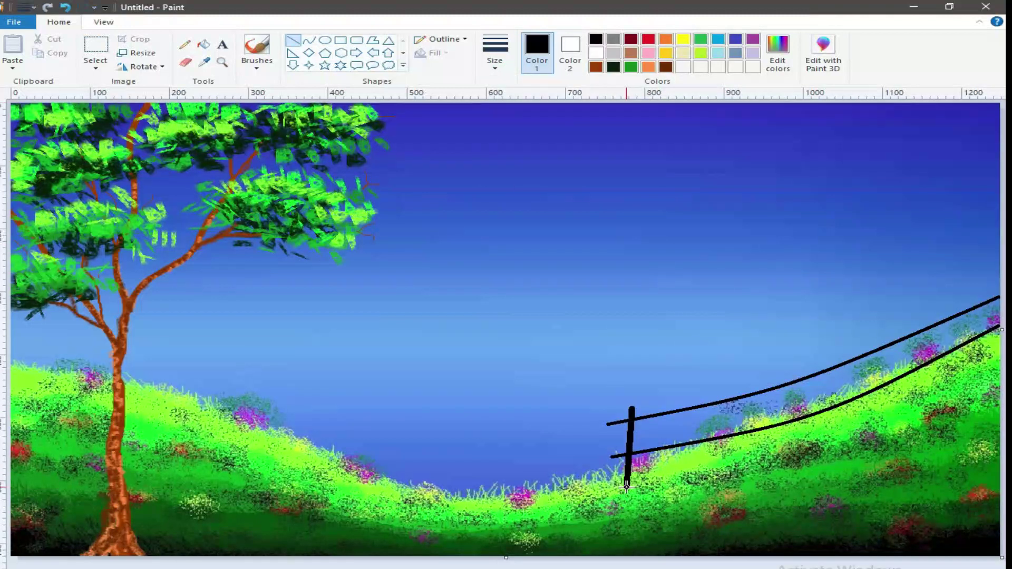
pyautogui.moveTo(627, 490); pyautogui.dragTo(627, 491)
pyautogui.moveTo(674, 399); pyautogui.dragTo(668, 482)
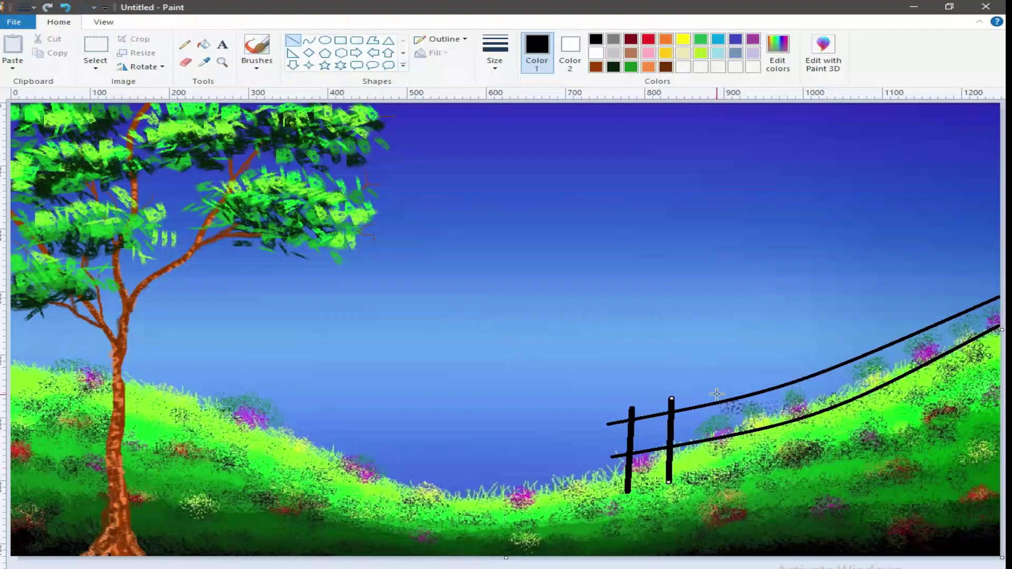
pyautogui.moveTo(712, 385); pyautogui.dragTo(709, 473)
pyautogui.moveTo(761, 370); pyautogui.dragTo(757, 463)
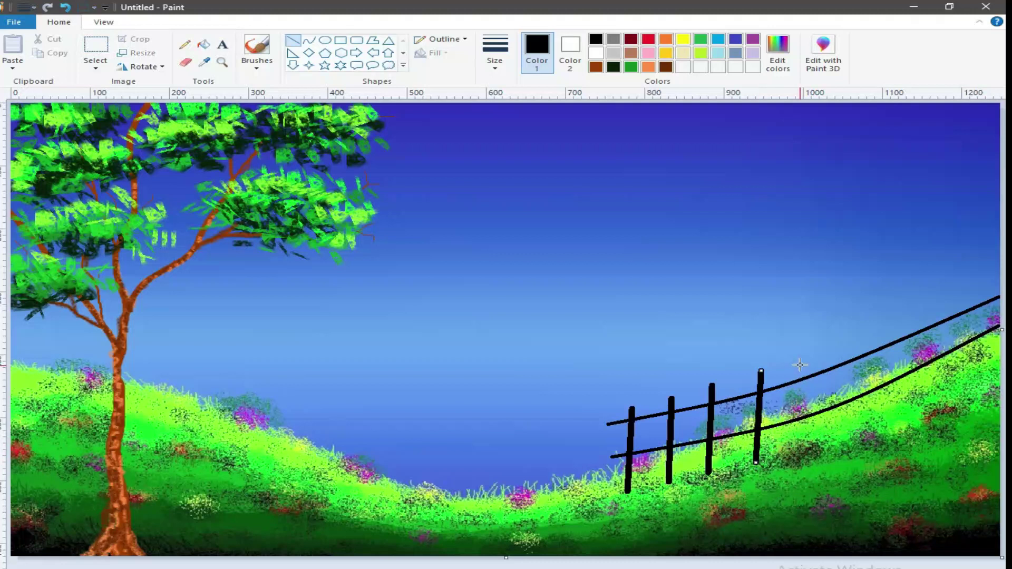
pyautogui.moveTo(804, 352); pyautogui.dragTo(797, 448)
pyautogui.moveTo(851, 336)
pyautogui.mouseDown()
pyautogui.moveTo(837, 439)
pyautogui.moveTo(842, 430)
pyautogui.mouseUp()
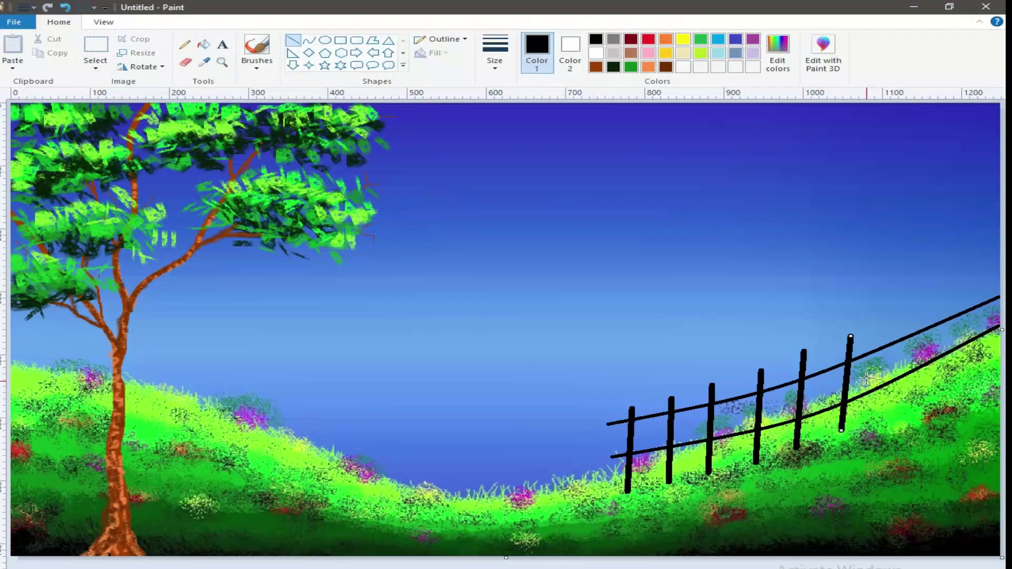
pyautogui.moveTo(893, 316); pyautogui.dragTo(887, 415)
pyautogui.moveTo(936, 297); pyautogui.dragTo(929, 391)
pyautogui.moveTo(977, 275); pyautogui.dragTo(978, 367)
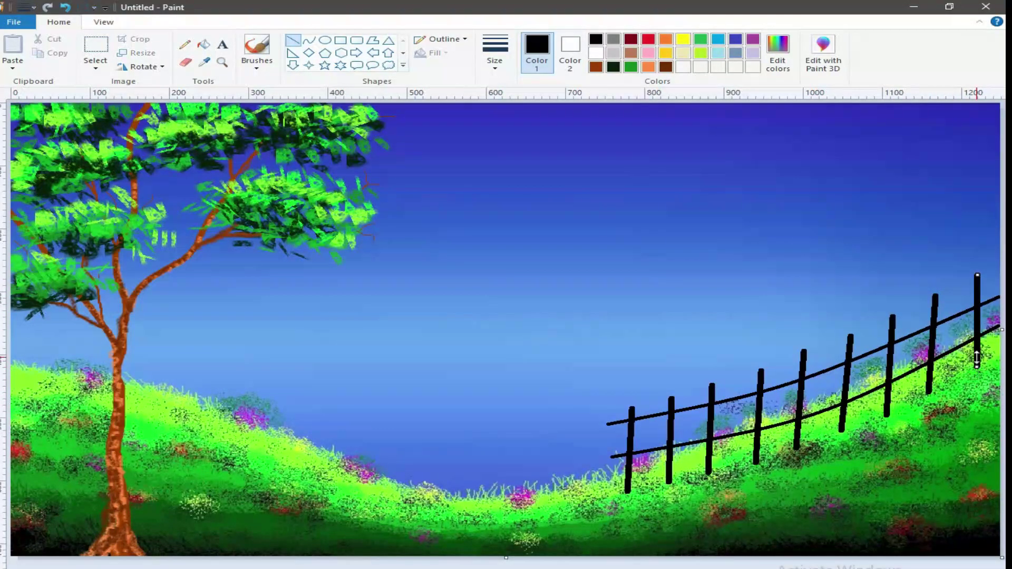
# Step: Mix a gray with Red, Green and Blue 163 and draw a slanted shadow line from the base of the lowest fence post
pyautogui.click(613, 53)
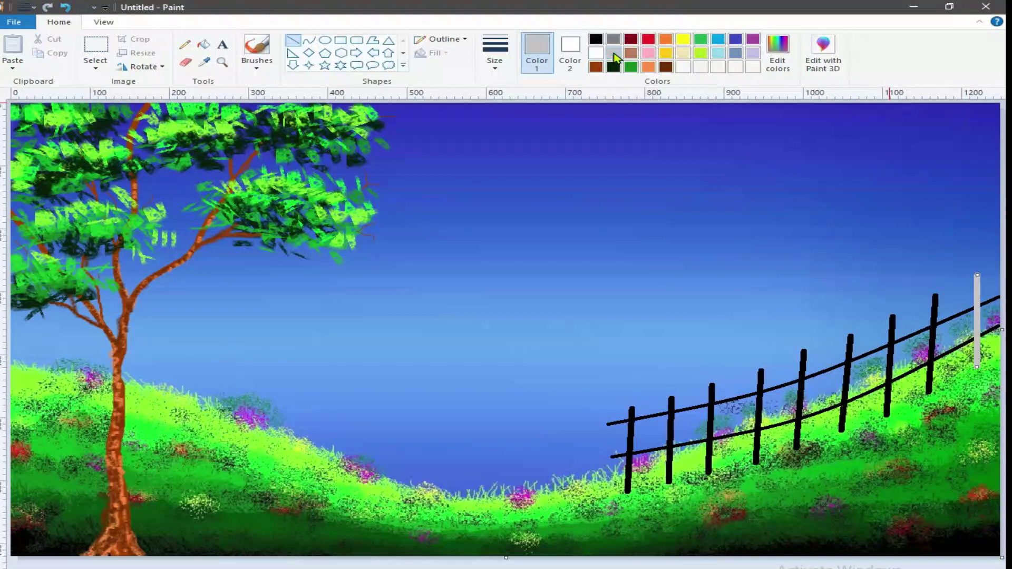
pyautogui.click(778, 53)
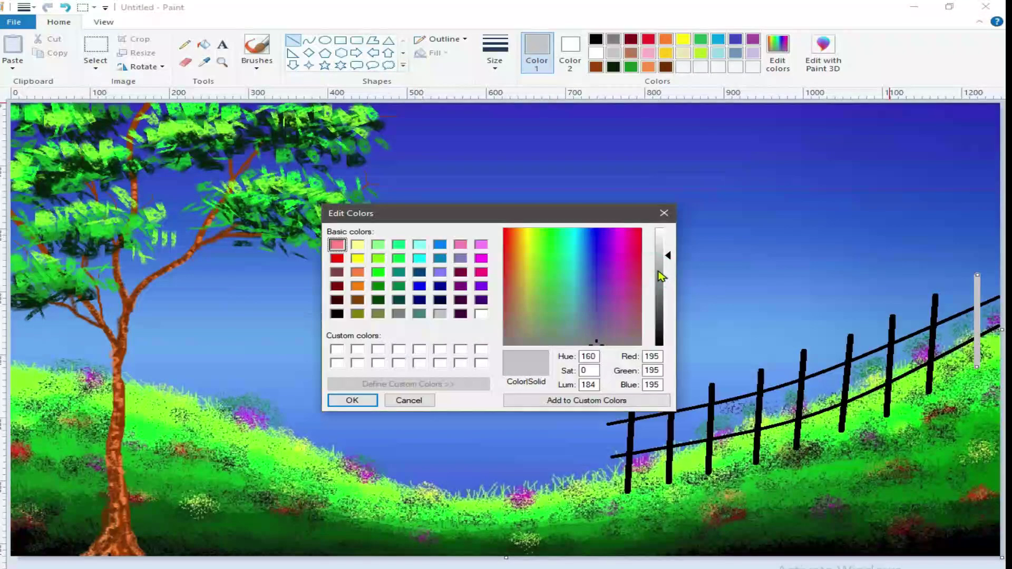
pyautogui.click(662, 276)
pyautogui.click(352, 400)
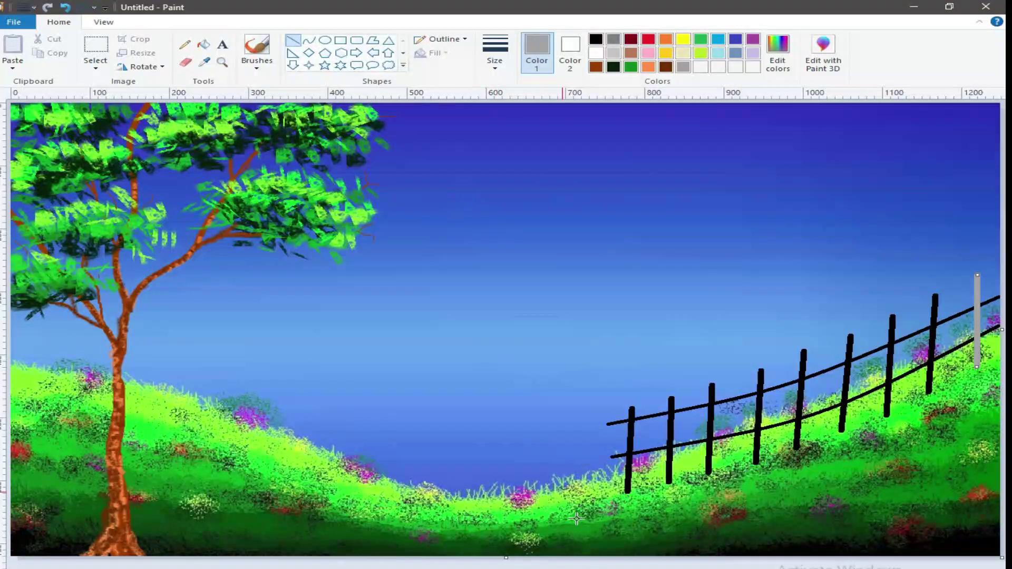
pyautogui.moveTo(629, 492); pyautogui.dragTo(681, 528)
# Step: Mix a darker gray and draw matching slanted shadow lines from the bases of the other eight fence posts
pyautogui.click(783, 67)
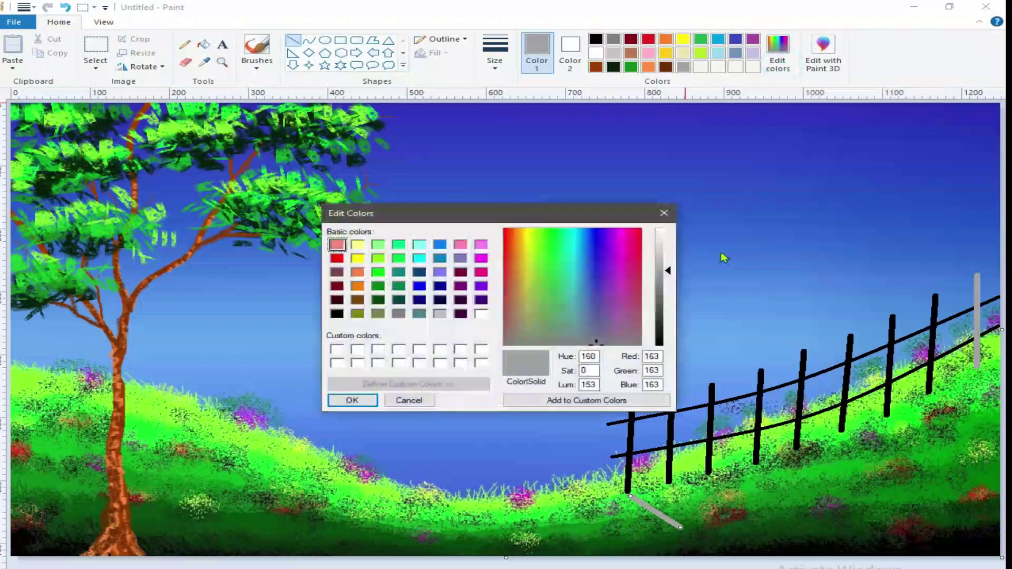
pyautogui.click(659, 289)
pyautogui.click(352, 402)
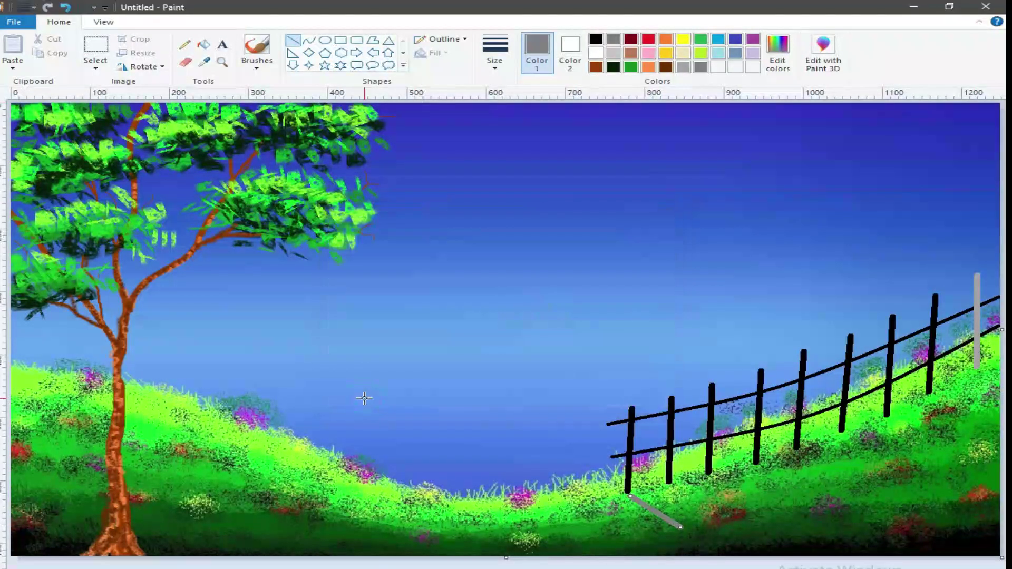
pyautogui.click(671, 487)
pyautogui.moveTo(671, 487); pyautogui.dragTo(723, 515)
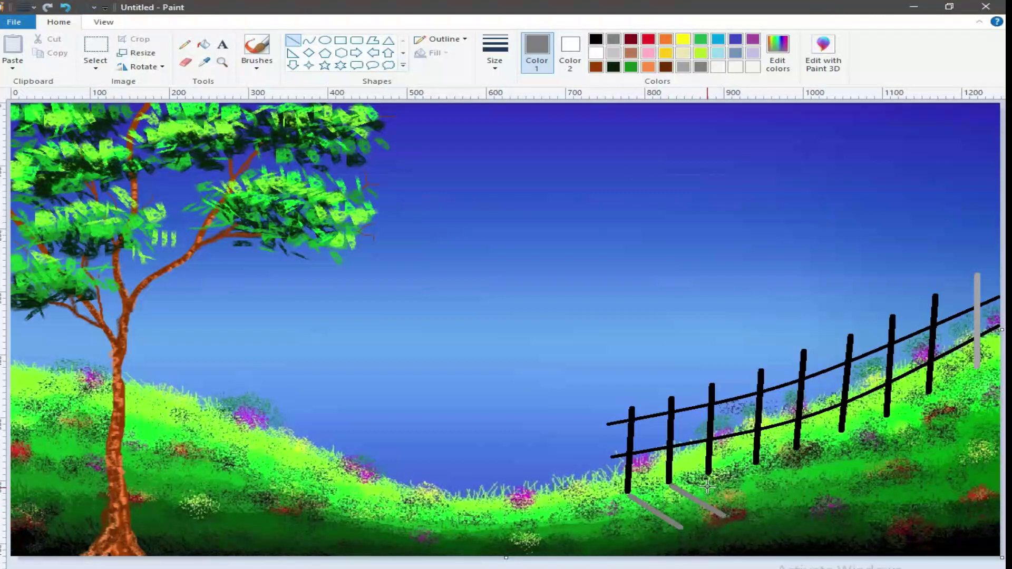
pyautogui.moveTo(710, 476); pyautogui.dragTo(757, 503)
pyautogui.moveTo(760, 466); pyautogui.dragTo(813, 496)
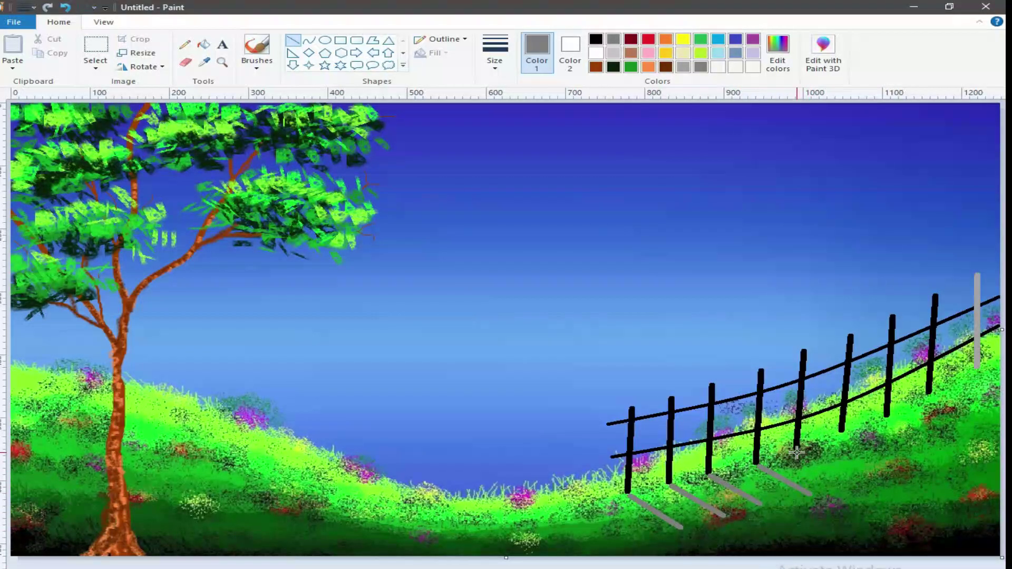
pyautogui.moveTo(799, 450); pyautogui.dragTo(855, 480)
pyautogui.moveTo(842, 434); pyautogui.dragTo(895, 461)
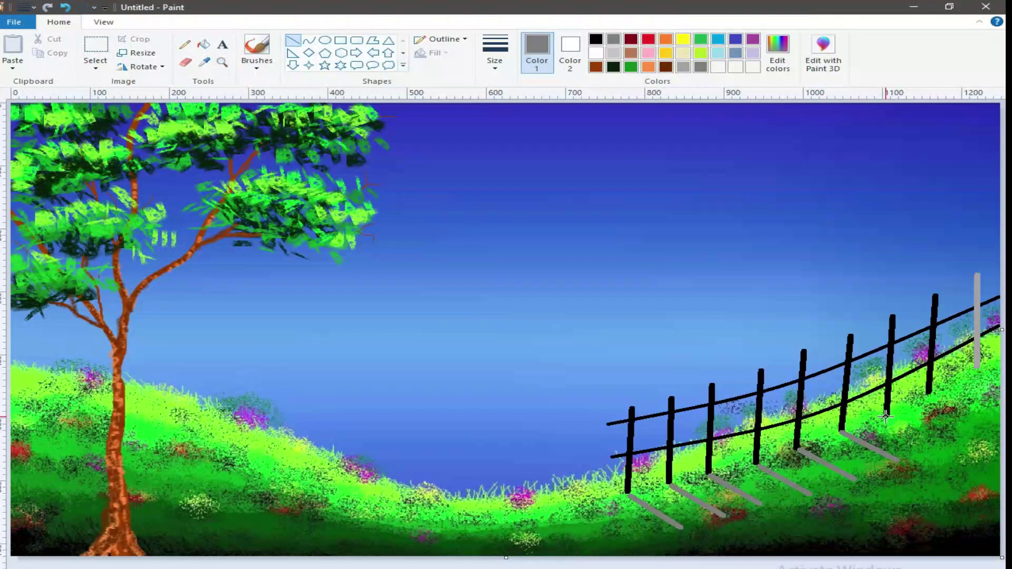
pyautogui.moveTo(888, 416); pyautogui.dragTo(943, 443)
pyautogui.moveTo(931, 394); pyautogui.dragTo(973, 418)
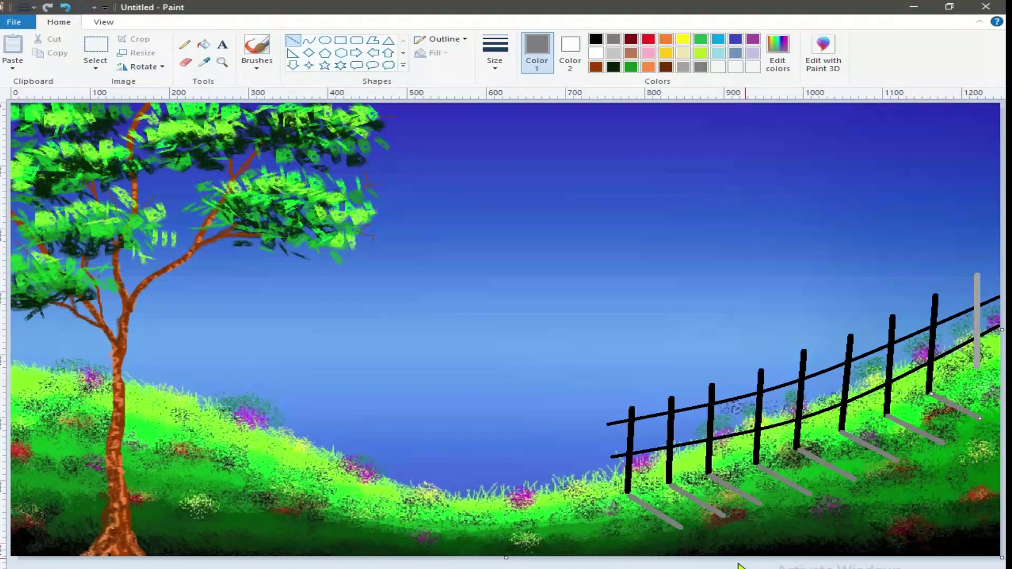
pyautogui.moveTo(978, 368); pyautogui.dragTo(1000, 381)
# Step: Redraw the uphill end post in black over the gray one, shifted slightly left so a thin gray edge remains
pyautogui.click(597, 40)
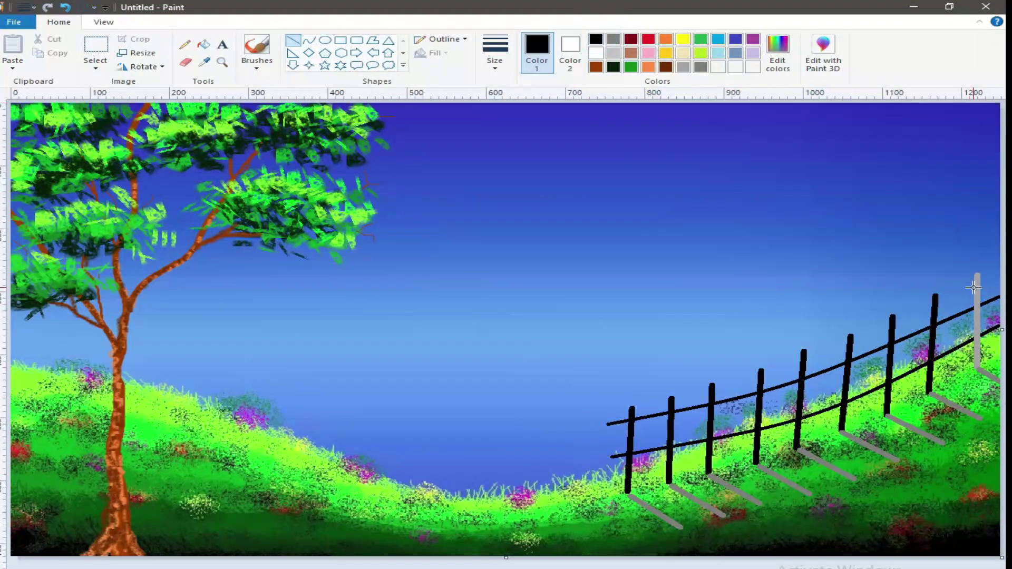
pyautogui.moveTo(978, 275); pyautogui.dragTo(977, 367)
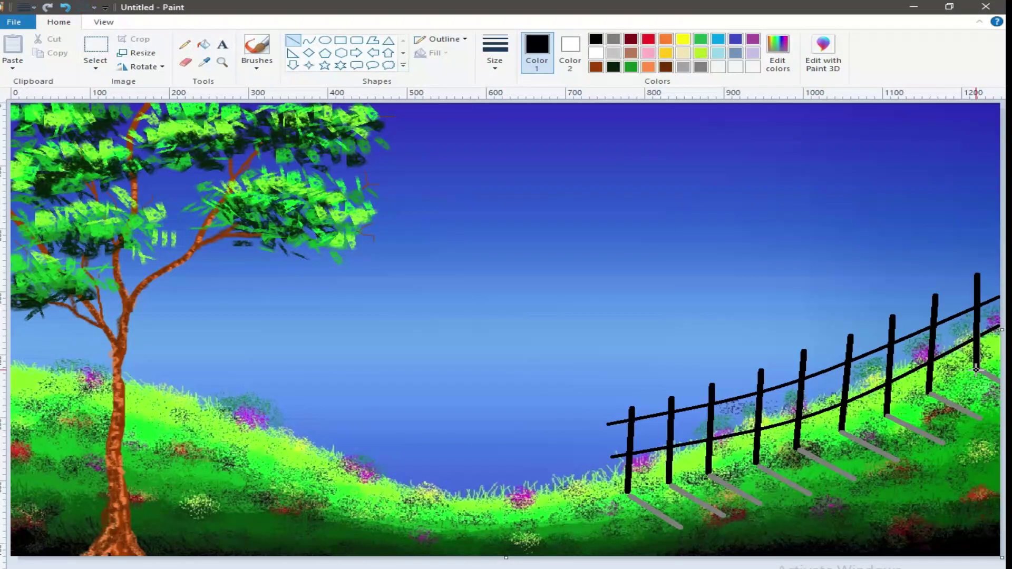
pyautogui.moveTo(978, 321); pyautogui.dragTo(976, 320)
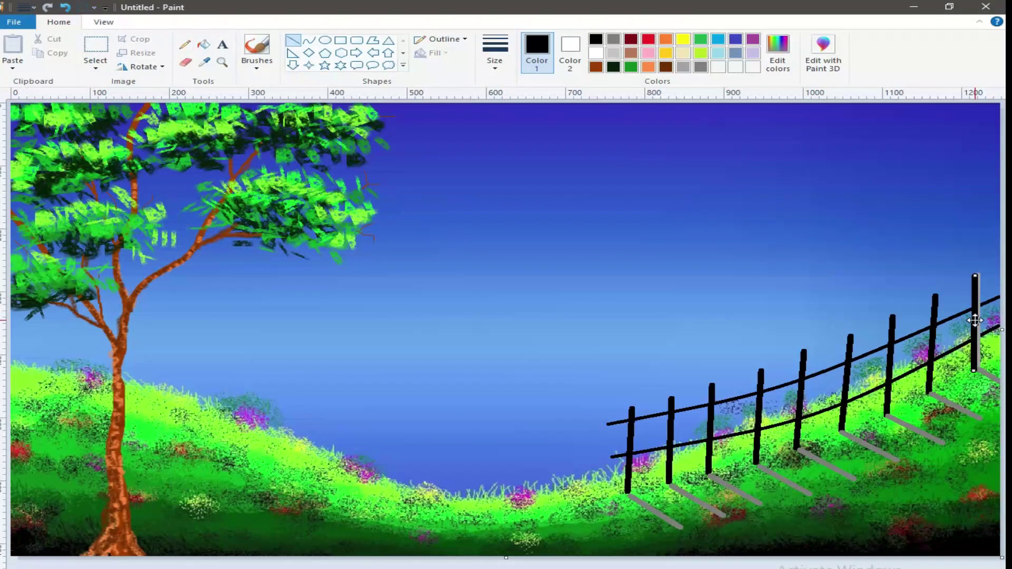
pyautogui.click(678, 568)
# Step: Add thin lines in the saved darker gray along the right edges of the other eight posts, using the second-thinnest line size
pyautogui.click(701, 67)
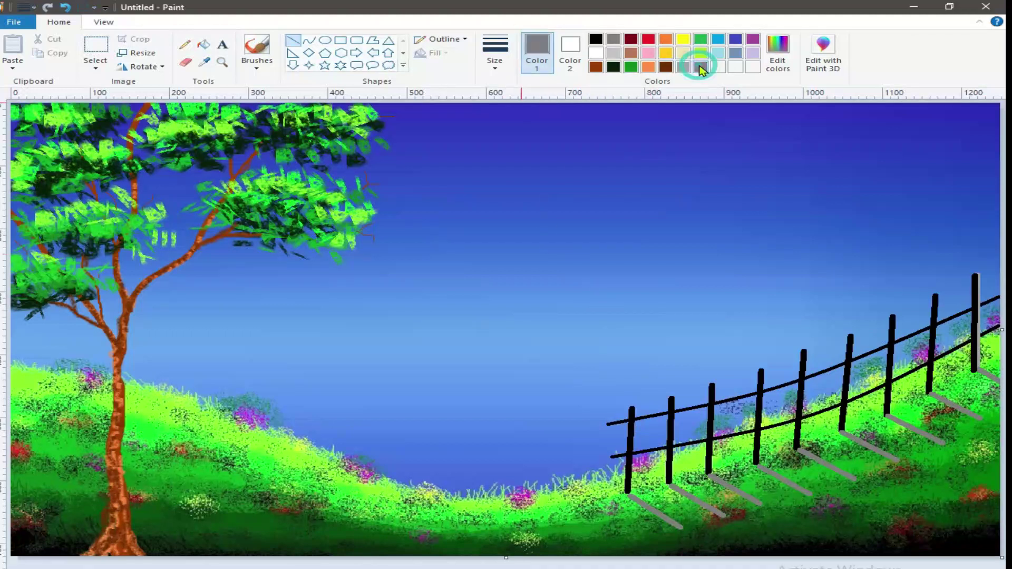
pyautogui.click(494, 62)
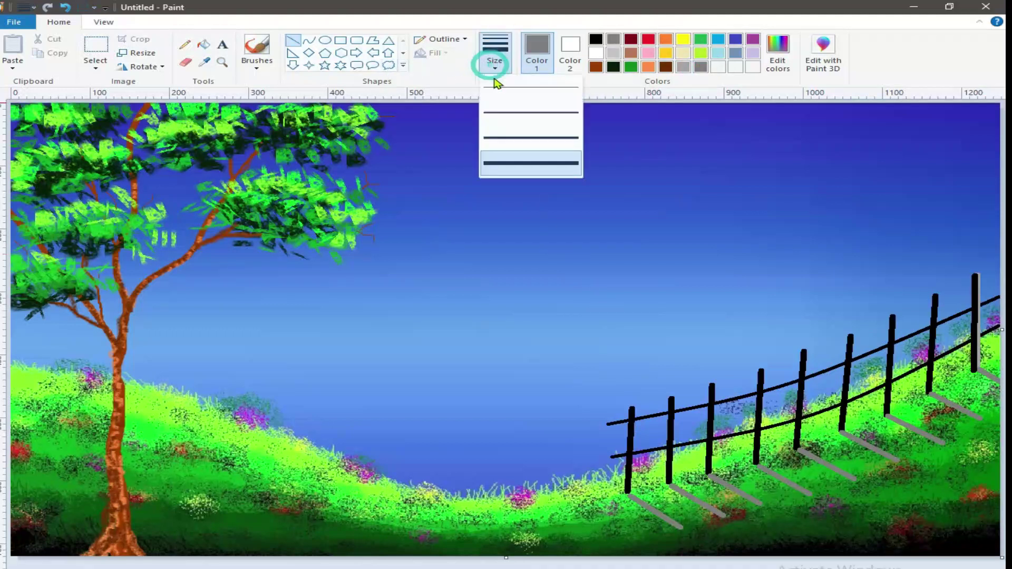
pyautogui.click(509, 113)
pyautogui.moveTo(635, 409); pyautogui.dragTo(631, 491)
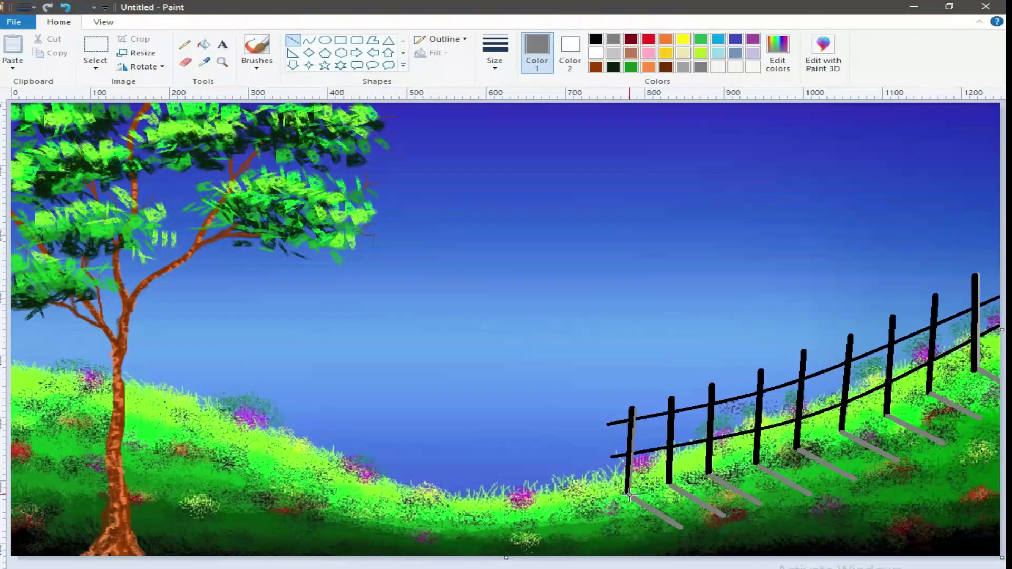
pyautogui.moveTo(675, 396); pyautogui.dragTo(670, 480)
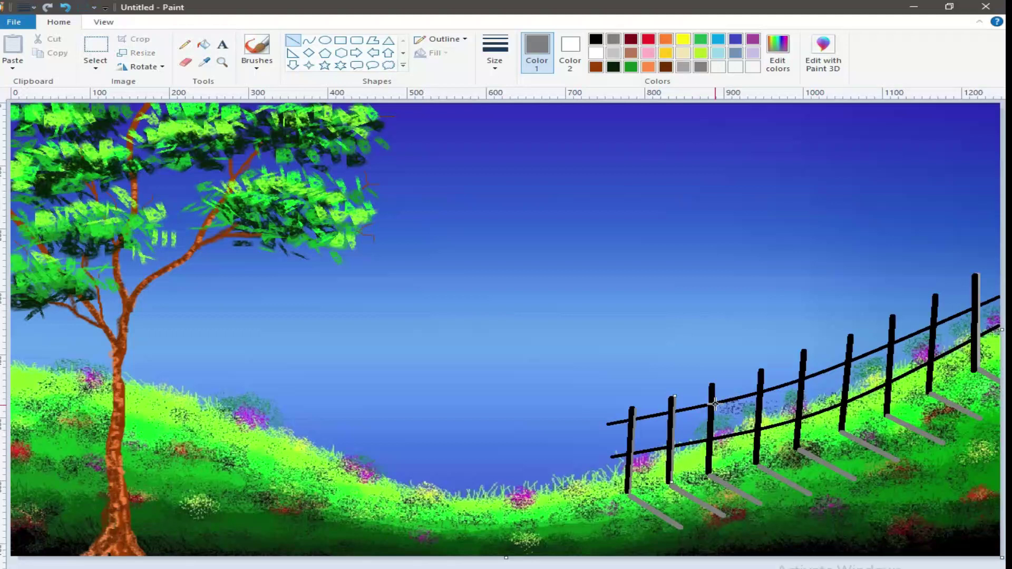
pyautogui.moveTo(714, 385); pyautogui.dragTo(712, 475)
pyautogui.moveTo(762, 370); pyautogui.dragTo(757, 463)
pyautogui.moveTo(805, 351); pyautogui.dragTo(799, 445)
pyautogui.moveTo(854, 336); pyautogui.dragTo(844, 431)
pyautogui.moveTo(893, 317); pyautogui.dragTo(892, 413)
pyautogui.moveTo(941, 296); pyautogui.dragTo(931, 394)
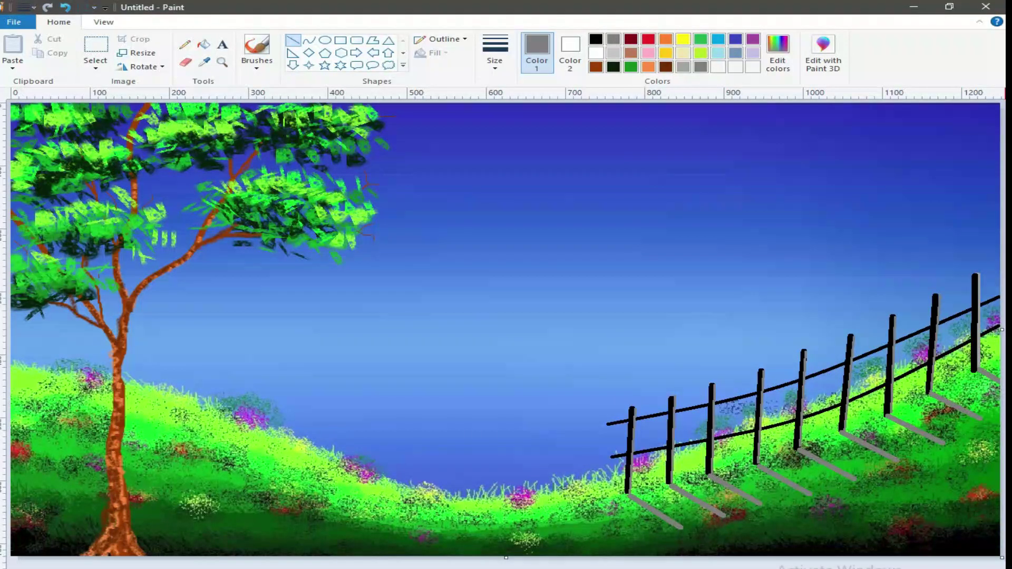
pyautogui.click(904, 568)
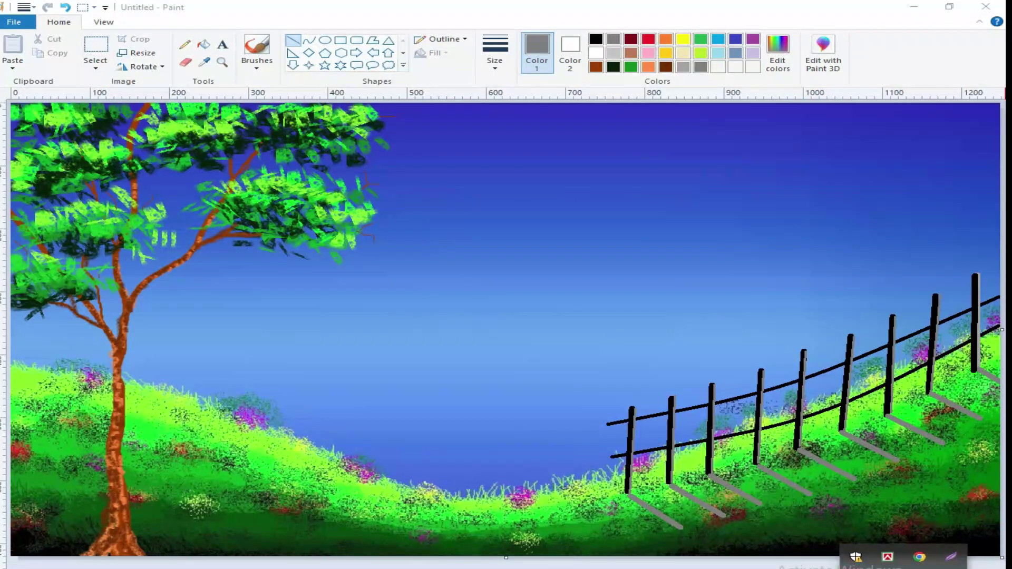